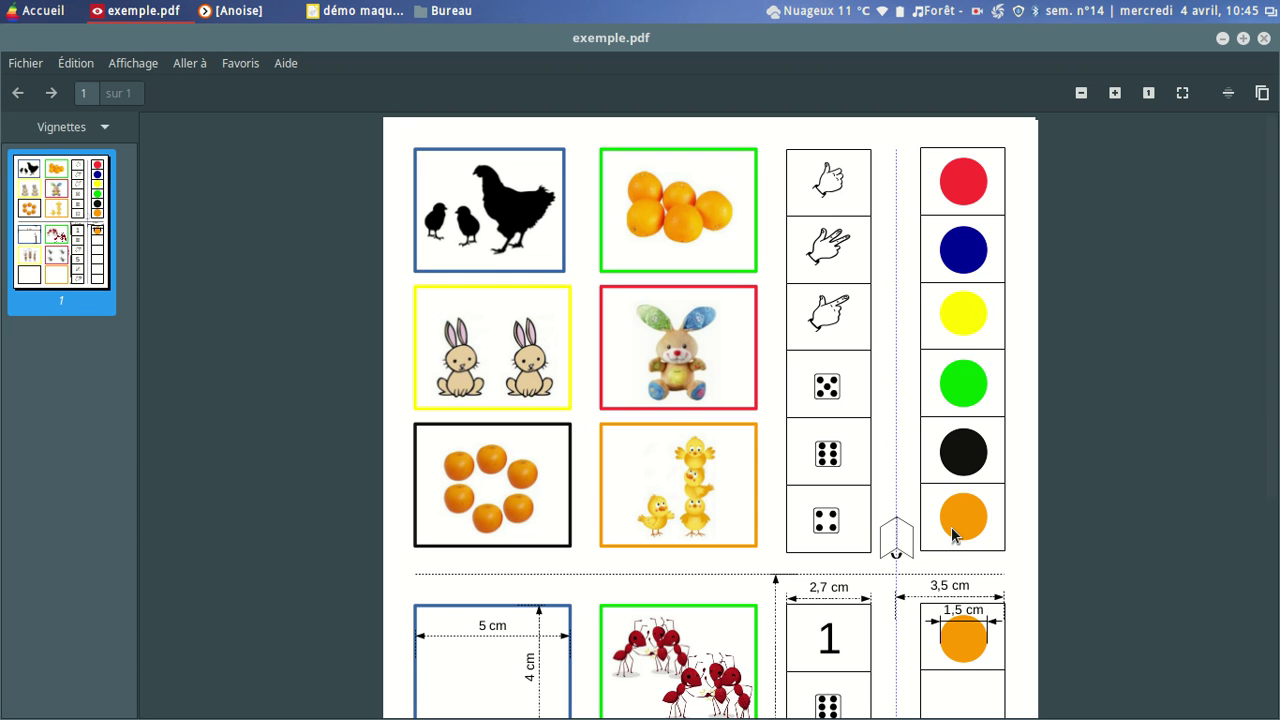
- Switch to the démo maquette drawing in LibreOffice Draw and insert a new layer named "auto-correction"
{"action": "left_click", "coordinate": [350, 12]}
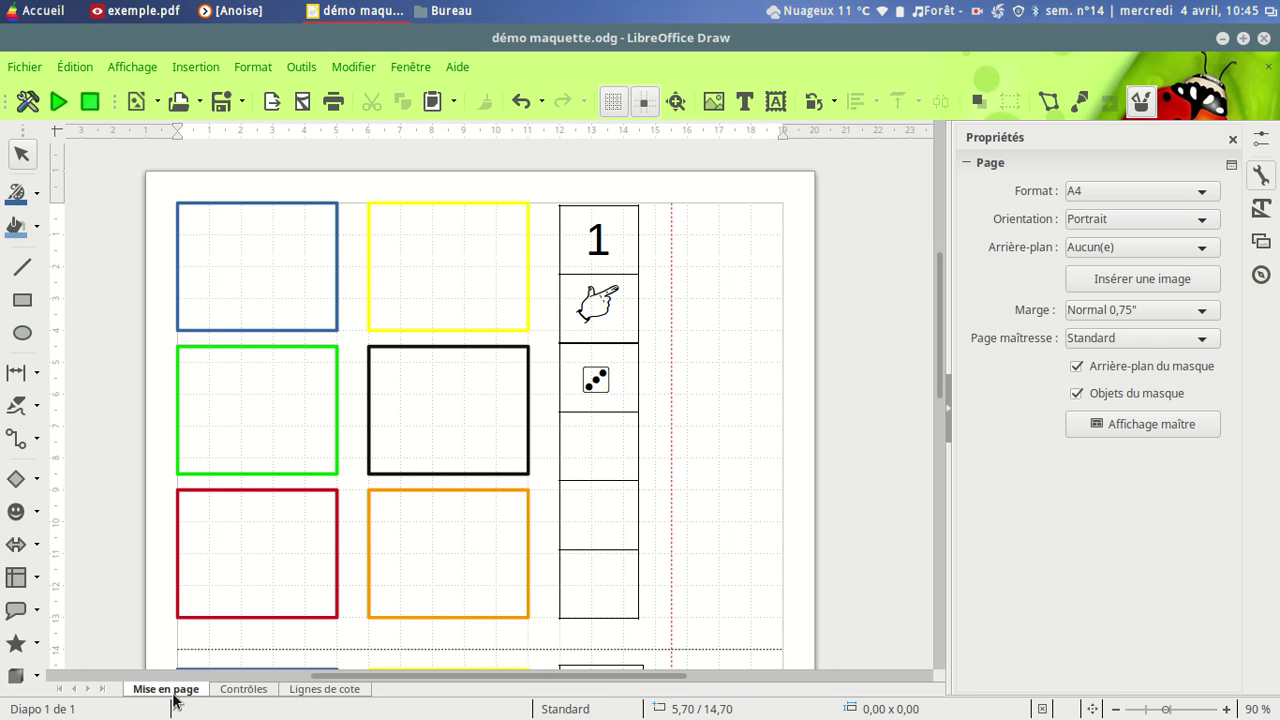
{"action": "right_click", "coordinate": [309, 694]}
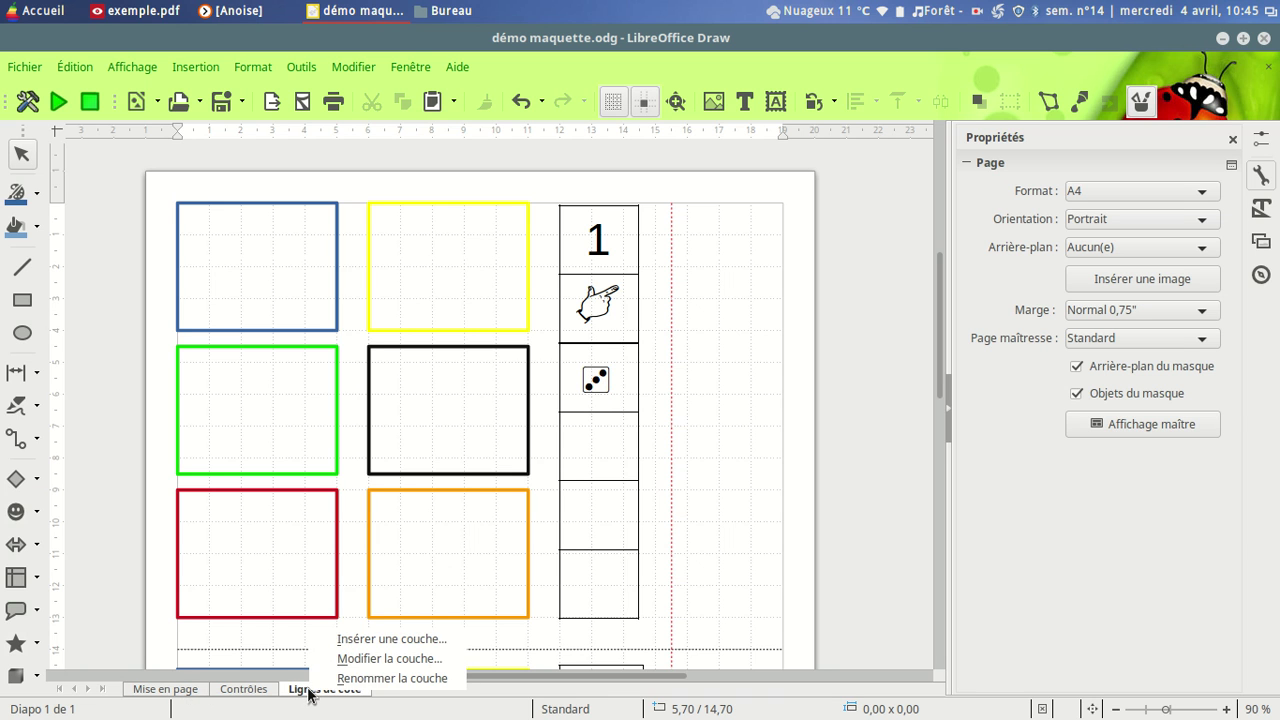
{"action": "left_click", "coordinate": [380, 640]}
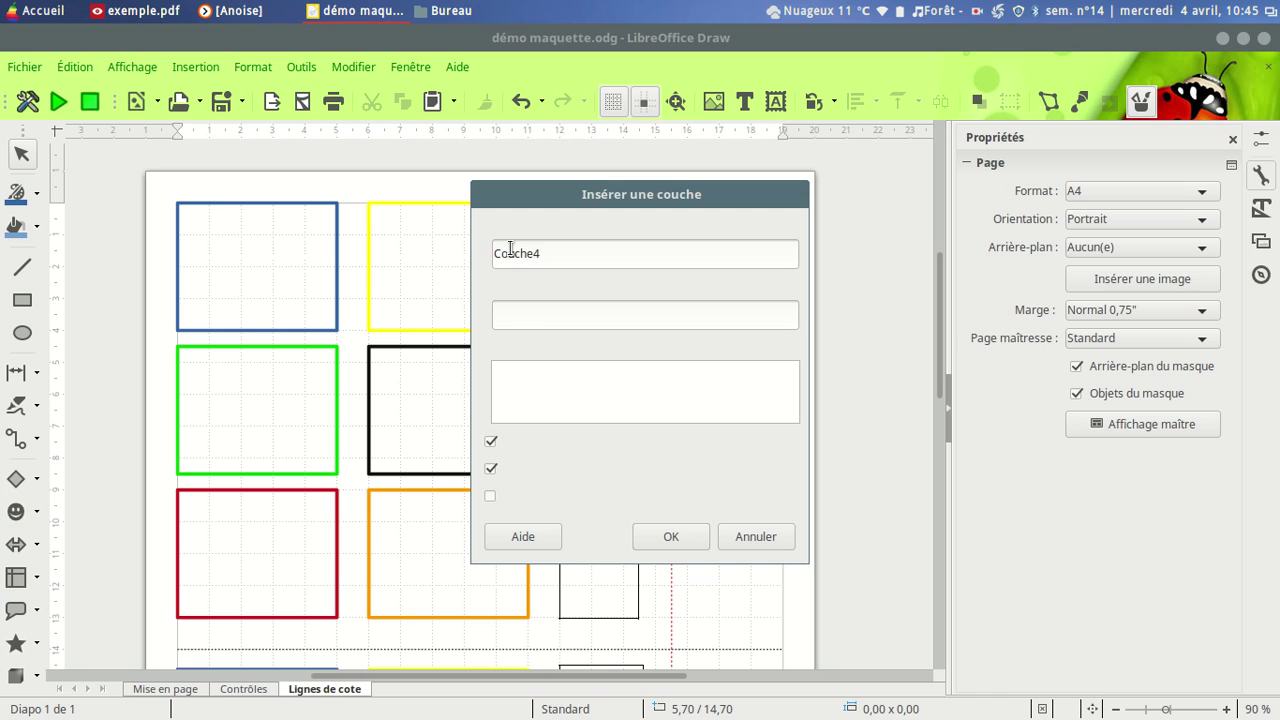
{"action": "double_click", "coordinate": [526, 252]}
{"action": "key", "text": "BackSpace"}
{"action": "type", "text": "Coto"}
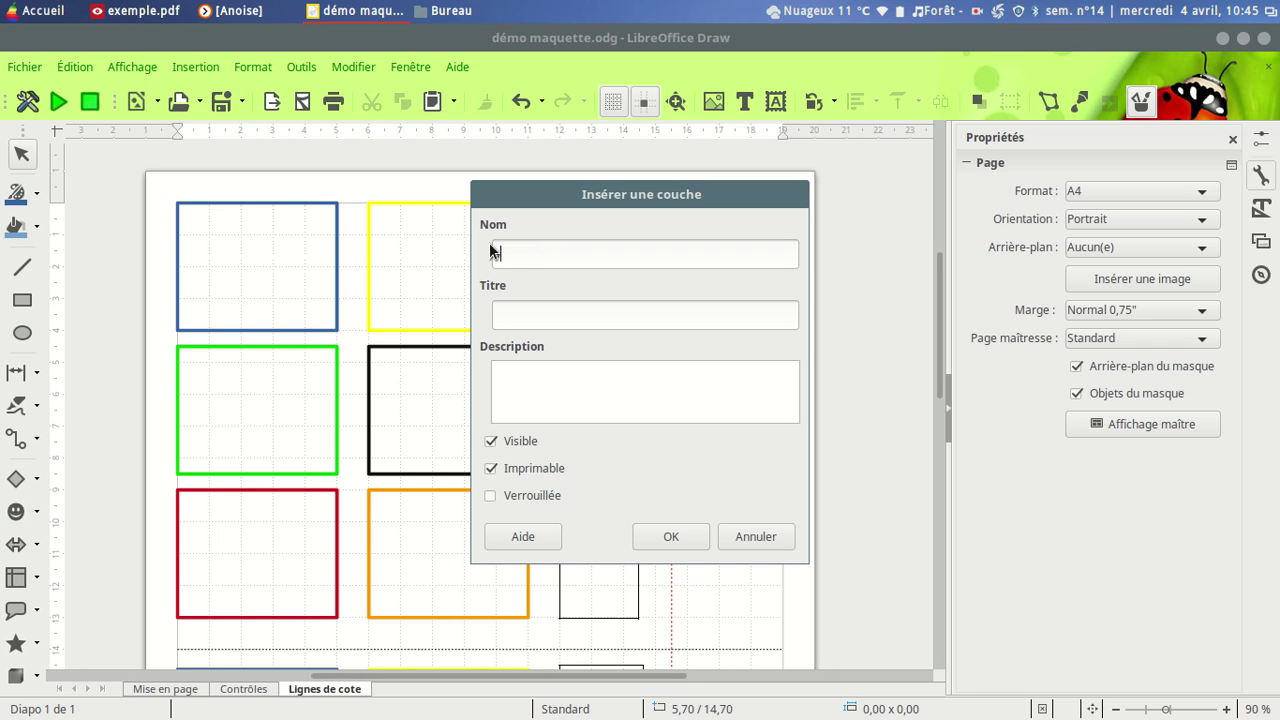
{"action": "type", "text": "-correction"}
{"action": "left_click_drag", "start_coordinate": [687, 192], "coordinate": [1014, 201]}
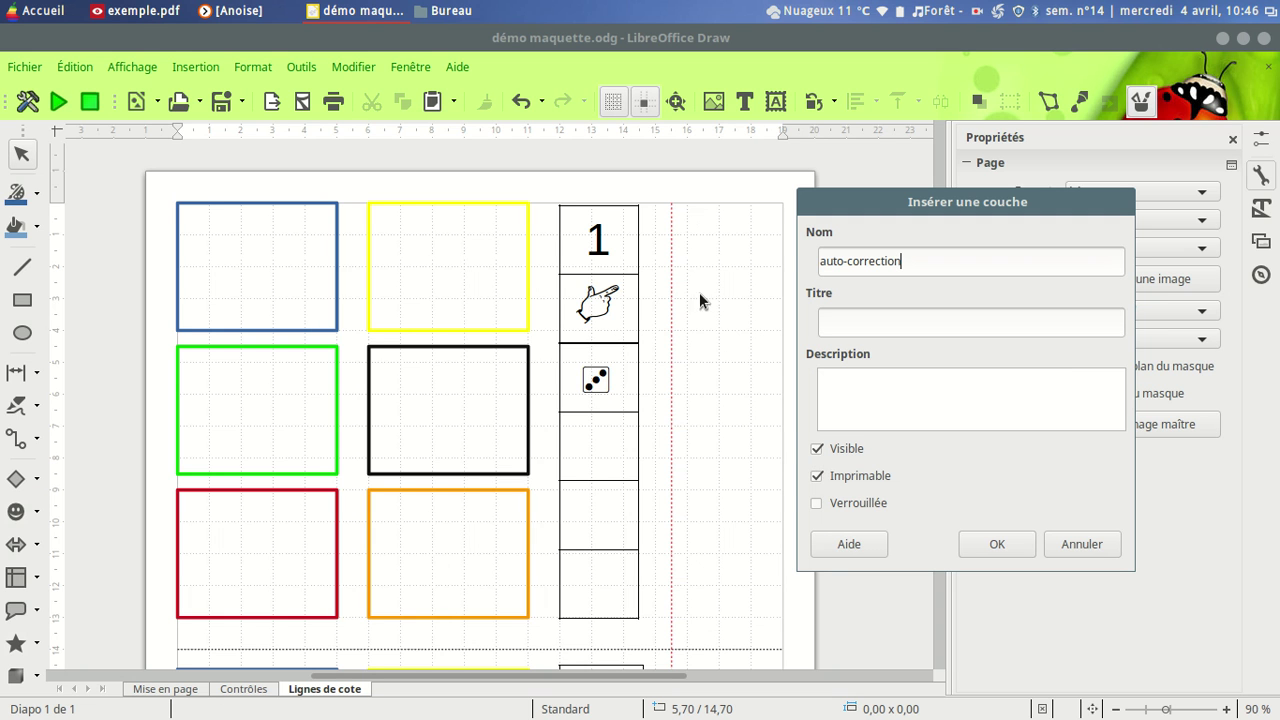
{"action": "left_click", "coordinate": [997, 544]}
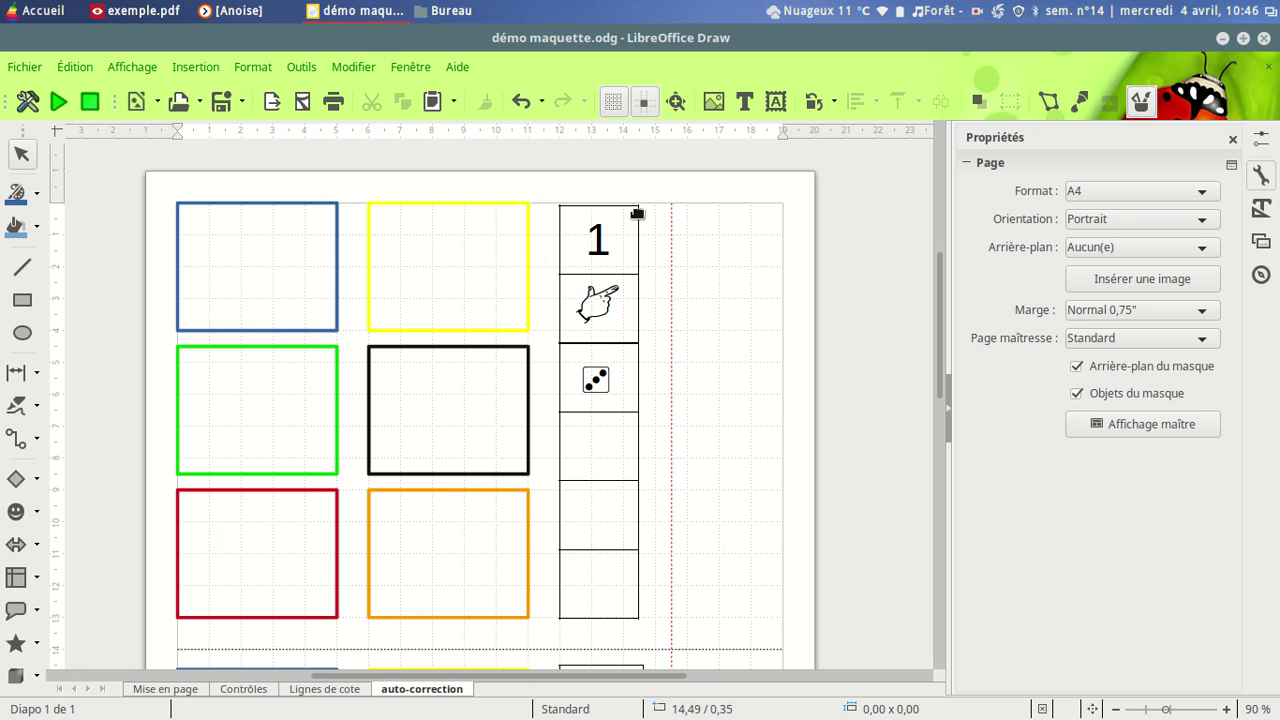
- Copy the six-cell table containing 1, the hand and the die, paste it on the auto-correction layer and place it beyond the red dotted line
{"action": "left_click", "coordinate": [639, 211]}
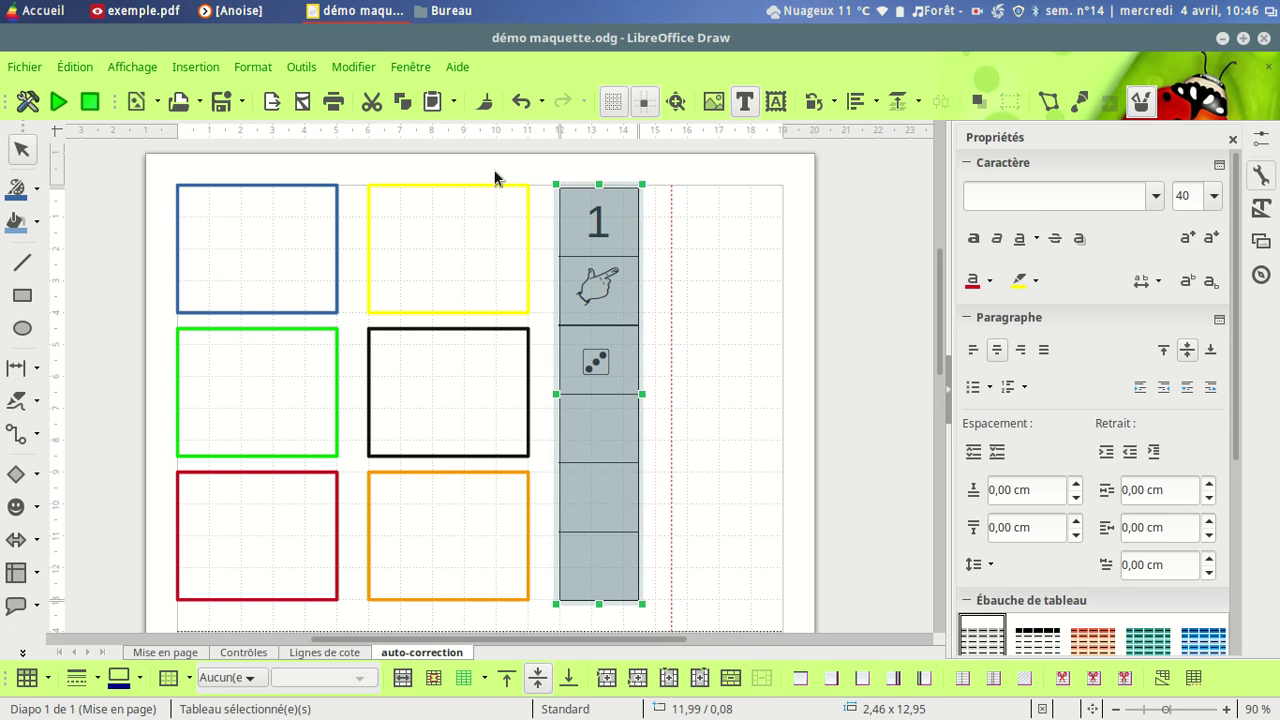
{"action": "left_click", "coordinate": [400, 104]}
{"action": "left_click", "coordinate": [758, 301]}
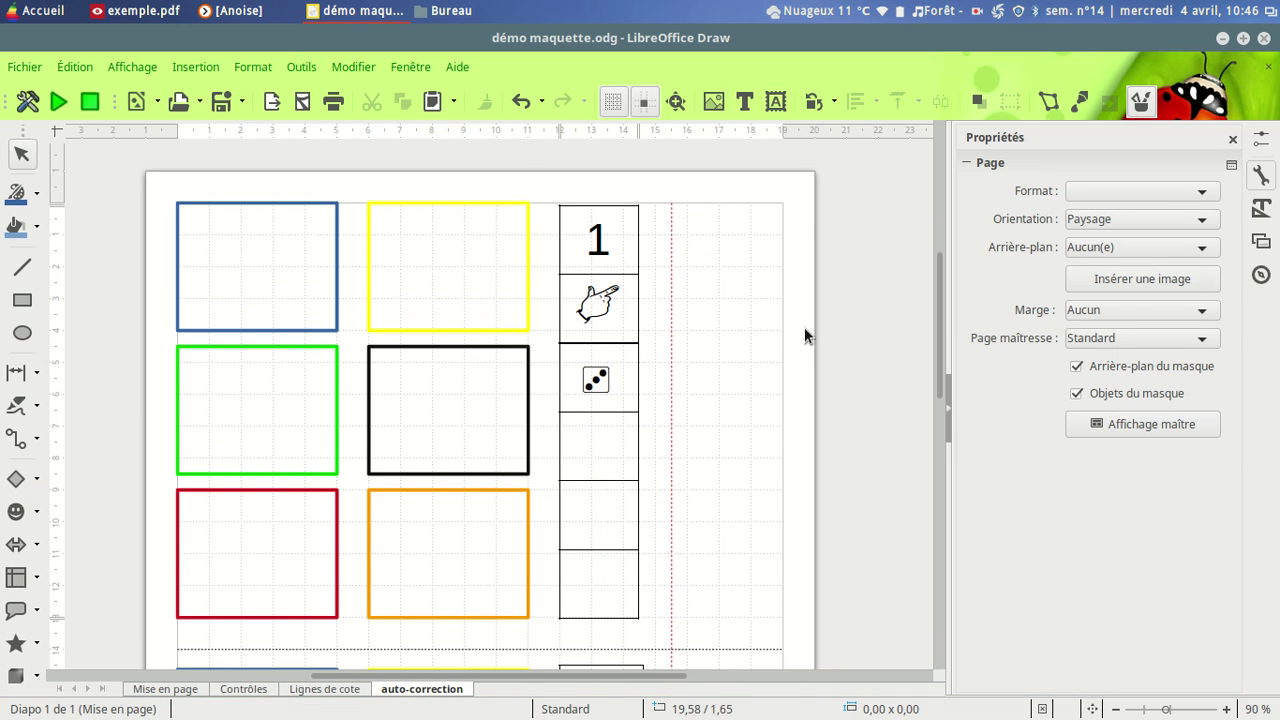
{"action": "left_click", "coordinate": [431, 103]}
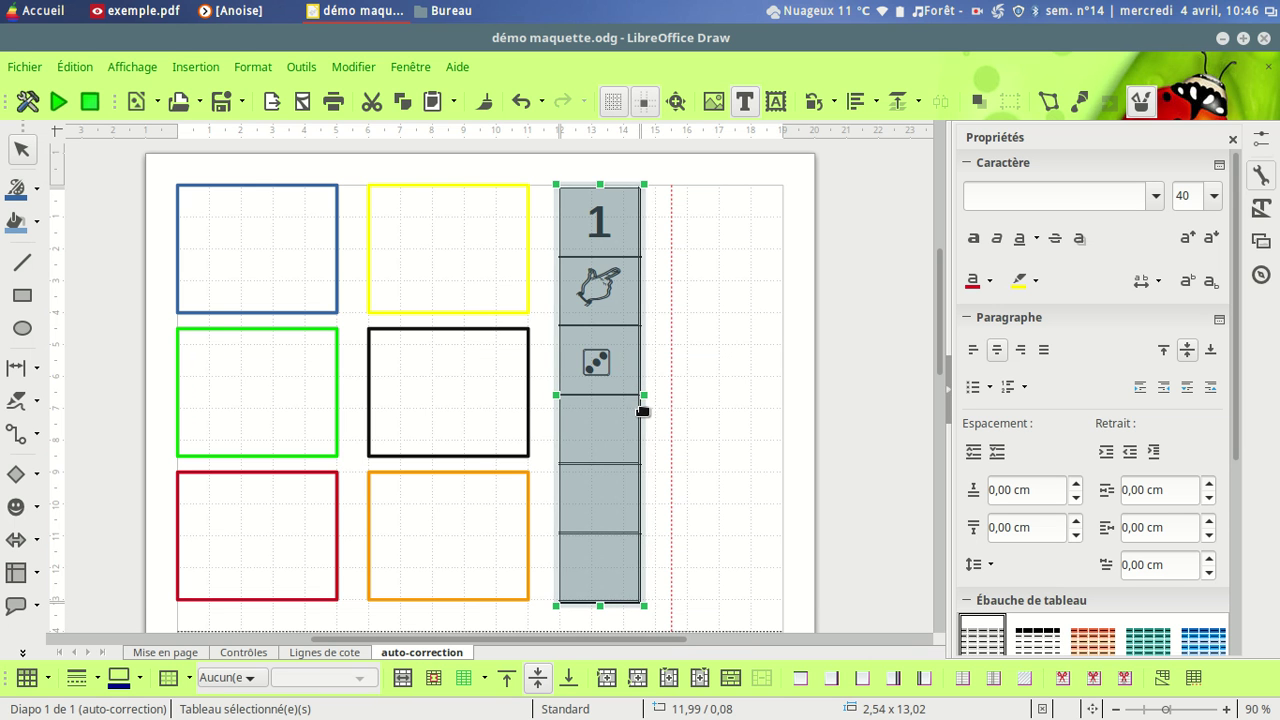
{"action": "left_click_drag", "start_coordinate": [649, 409], "coordinate": [786, 412]}
- Clear the contents of the upper three cells in the pasted table
{"action": "left_click_drag", "start_coordinate": [741, 362], "coordinate": [741, 222]}
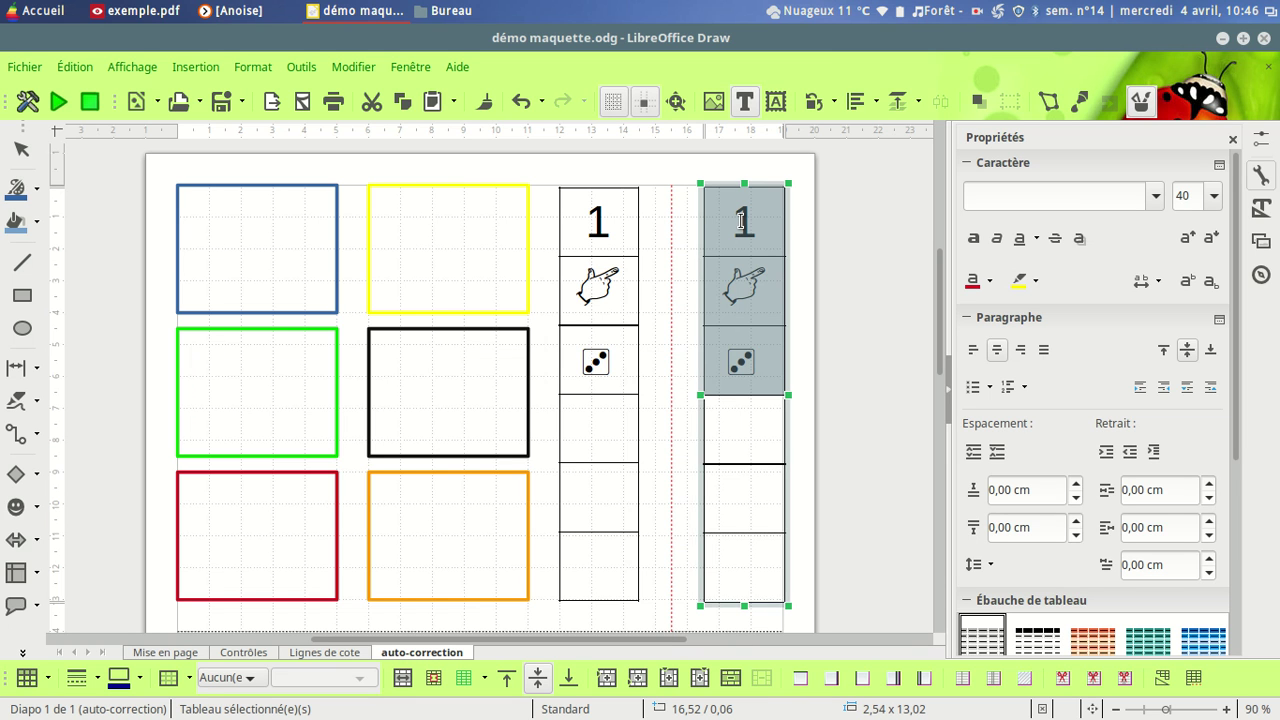
{"action": "key", "text": "Delete"}
{"action": "left_click", "coordinate": [660, 291]}
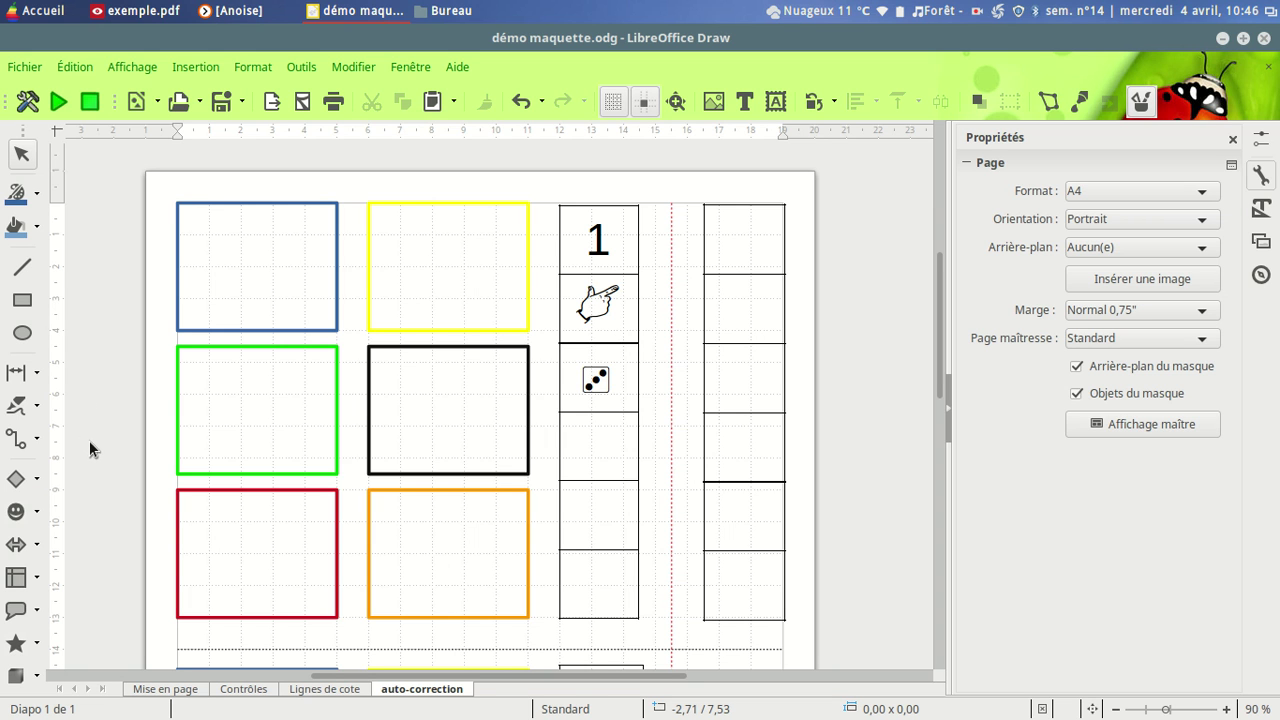
- Draw a circle beside the empty table, set its width and height to 1.50 cm, and enable keeping its ratio
{"action": "left_click", "coordinate": [22, 338]}
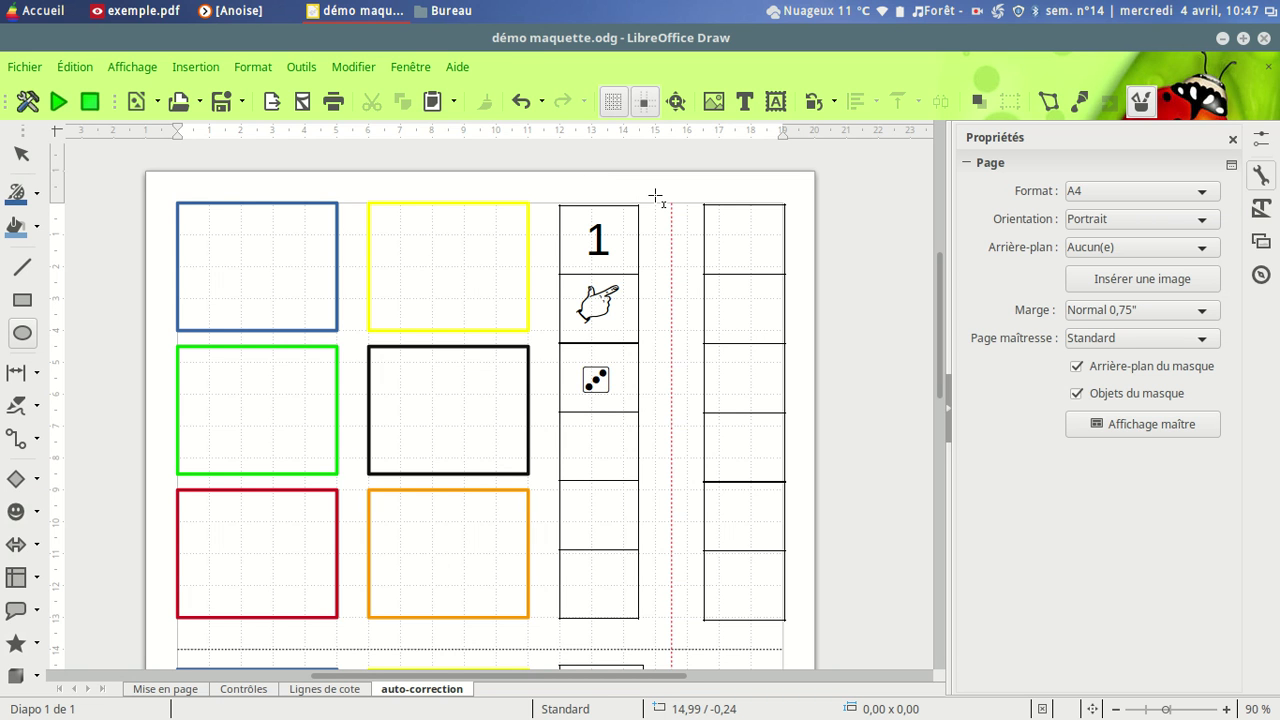
{"action": "left_click_drag", "start_coordinate": [655, 196], "coordinate": [689, 240]}
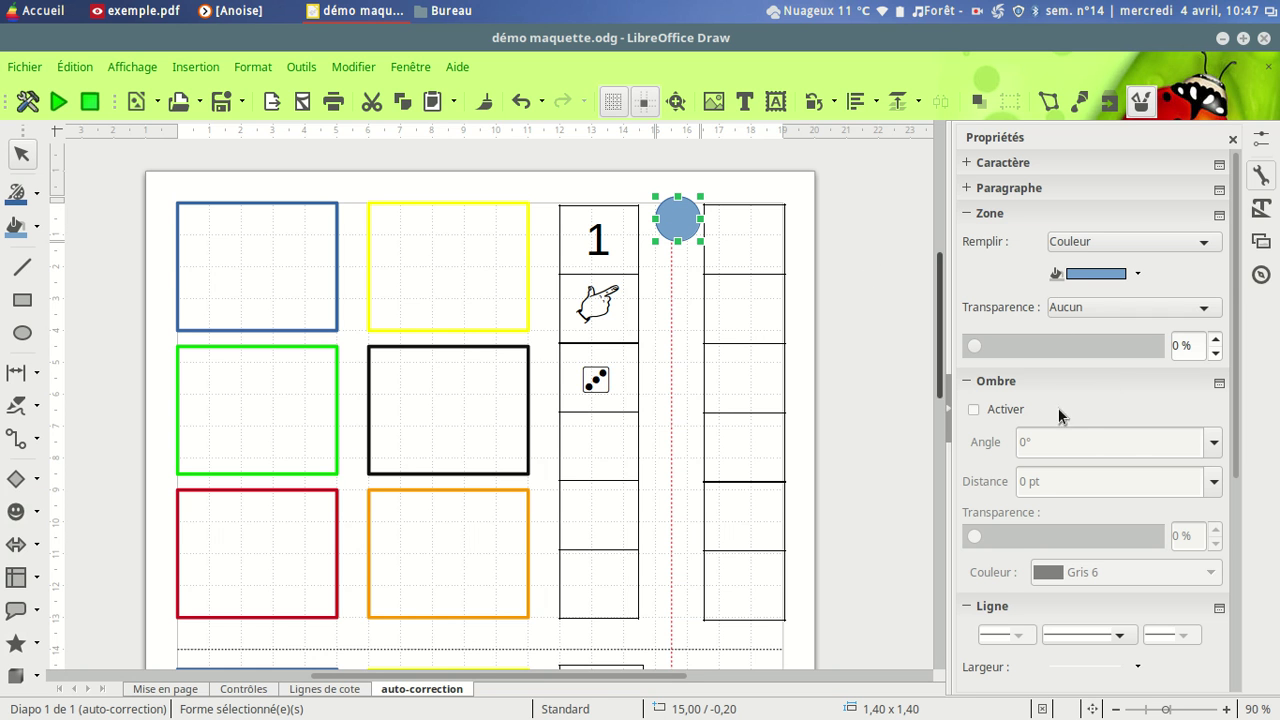
{"action": "scroll", "coordinate": [1074, 410], "scroll_direction": "down", "scroll_amount": 5}
{"action": "scroll", "coordinate": [1092, 432], "scroll_direction": "down", "scroll_amount": 1}
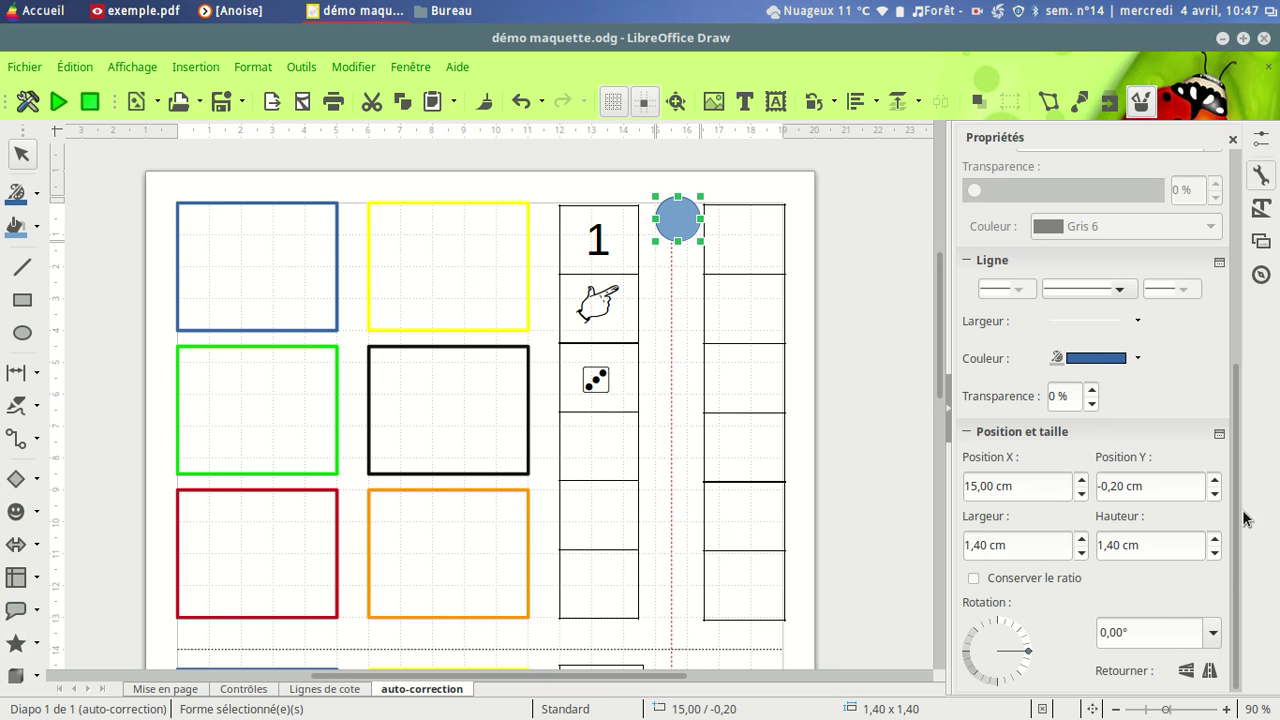
{"action": "double_click", "coordinate": [1115, 544]}
{"action": "type", "text": "5"}
{"action": "key", "text": "Return"}
{"action": "double_click", "coordinate": [978, 545]}
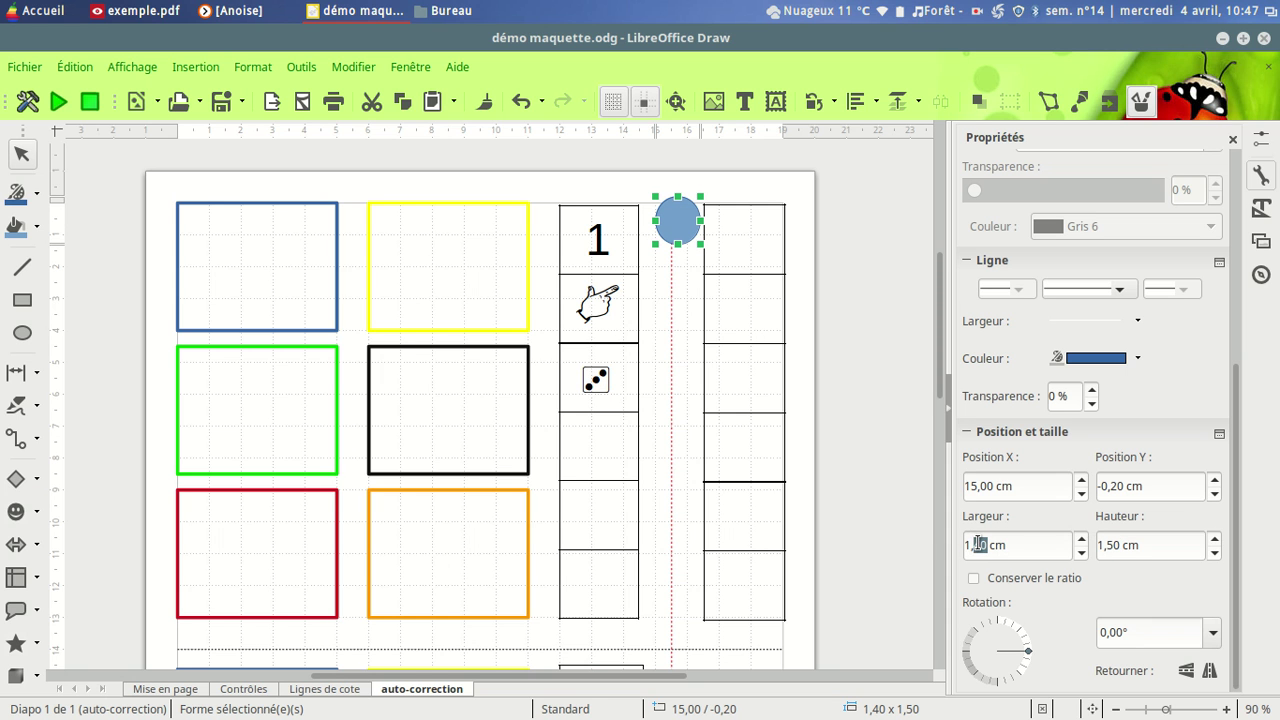
{"action": "type", "text": "5"}
{"action": "key", "text": "Return"}
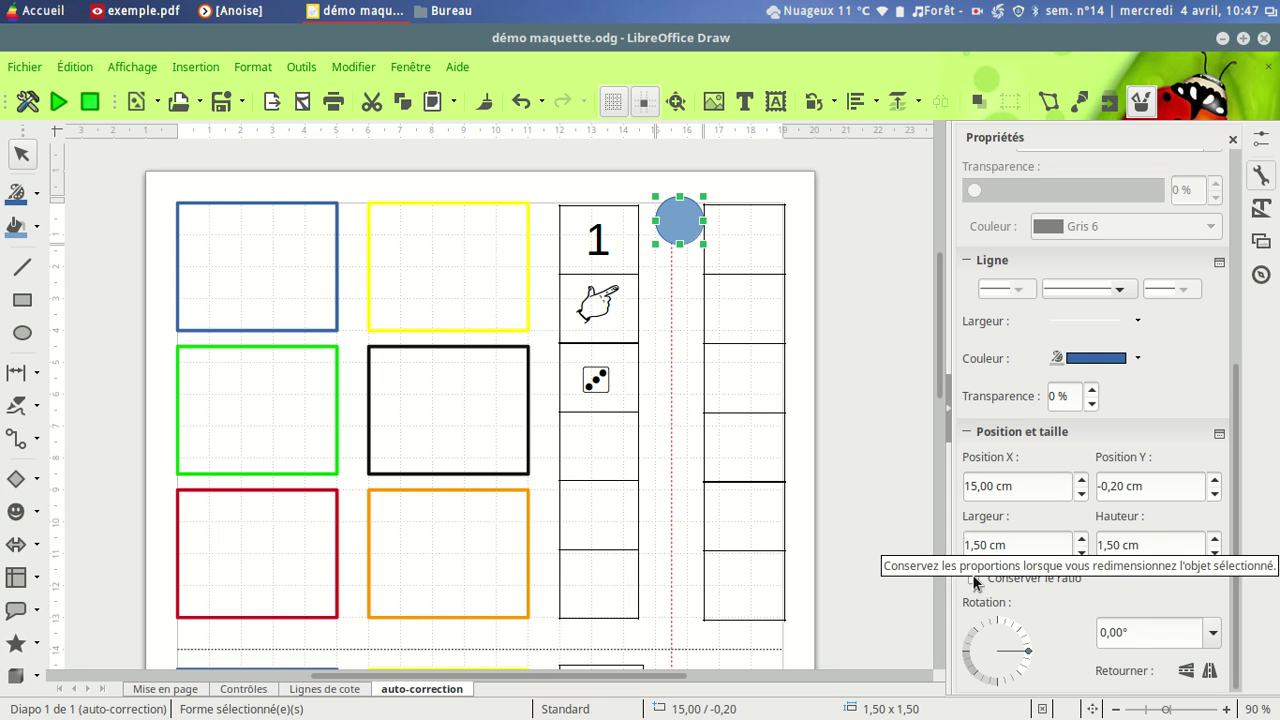
{"action": "left_click", "coordinate": [973, 577]}
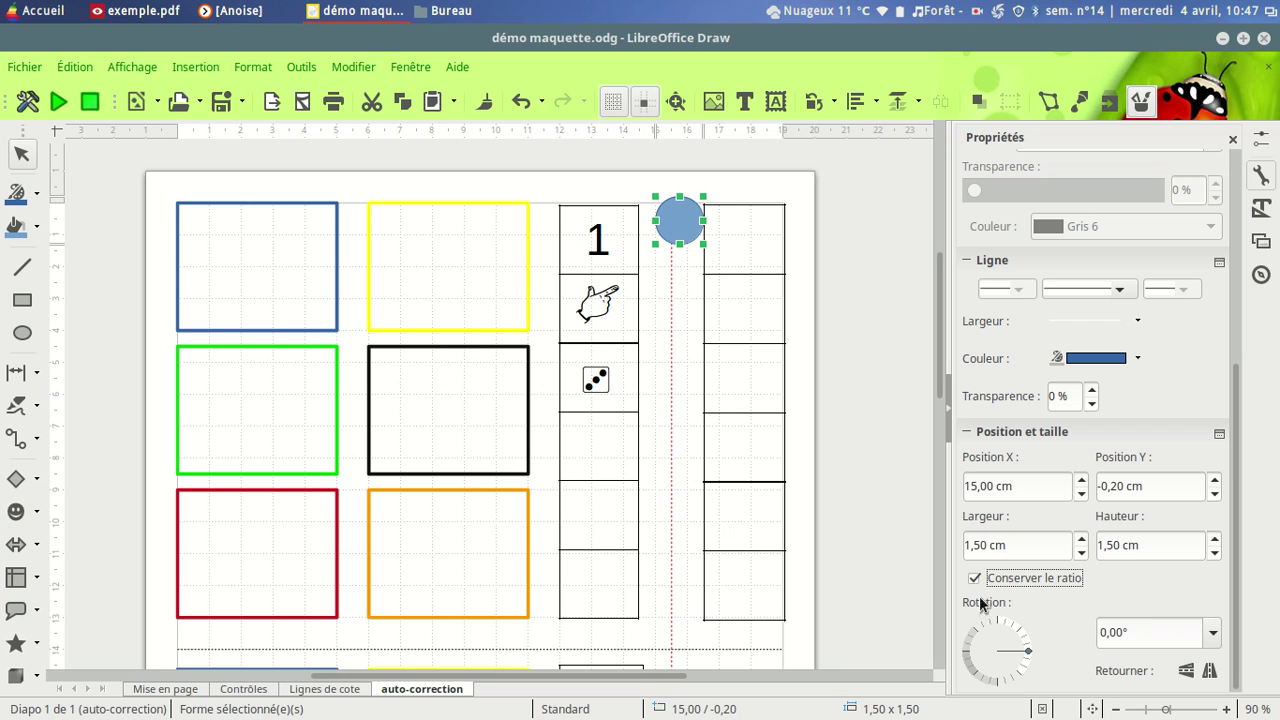
- Move the circle into the empty table's first cell and duplicate it 5 times with a 2 cm vertical offset
{"action": "left_click_drag", "start_coordinate": [676, 210], "coordinate": [740, 237]}
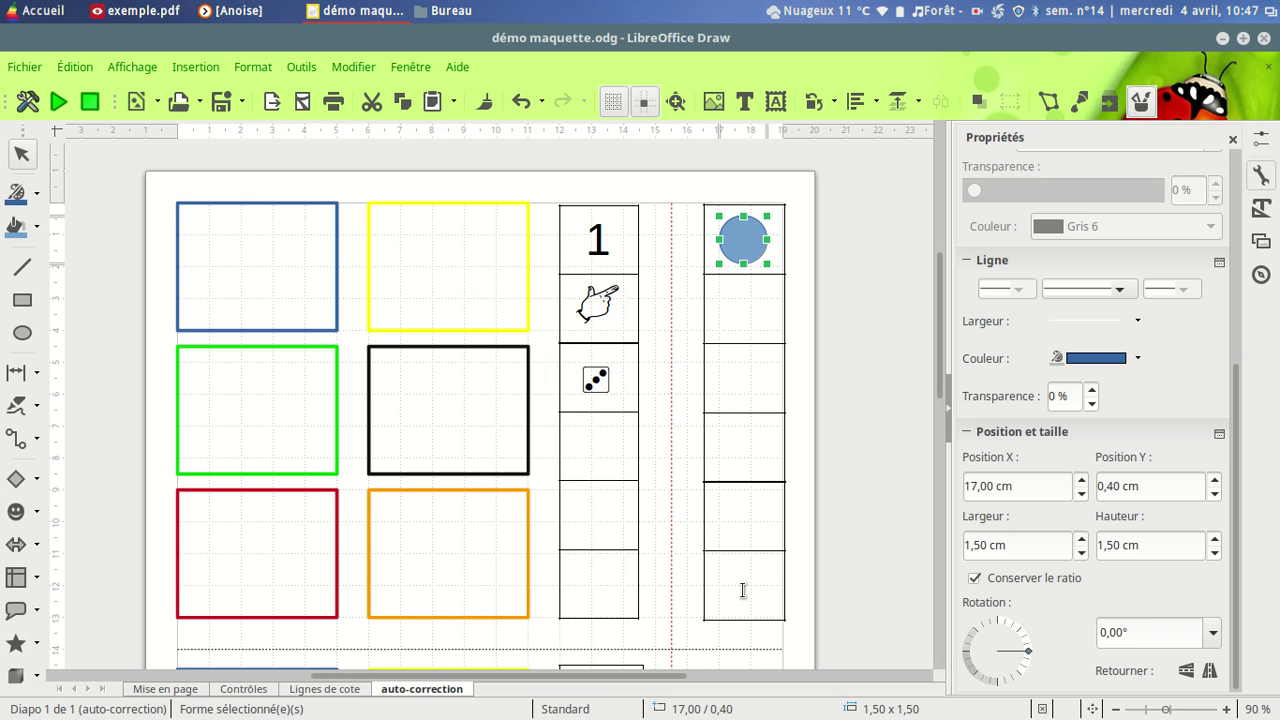
{"action": "left_click", "coordinate": [81, 67]}
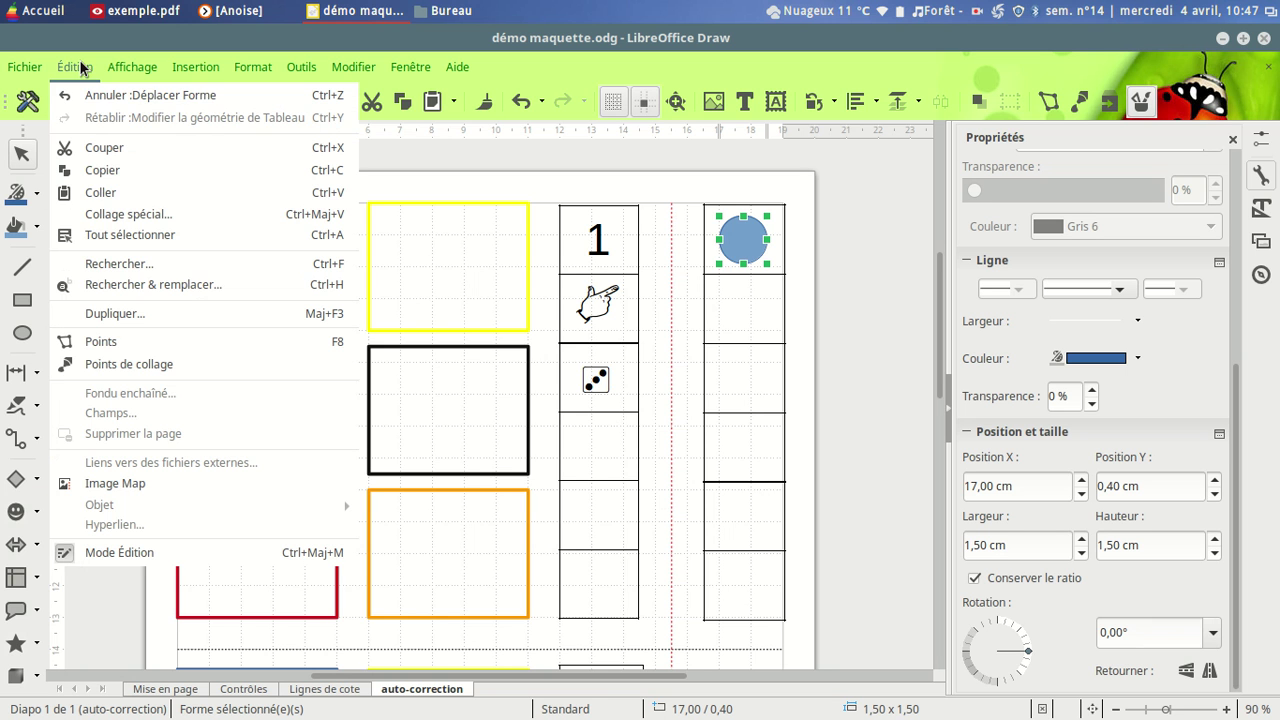
{"action": "left_click", "coordinate": [103, 313]}
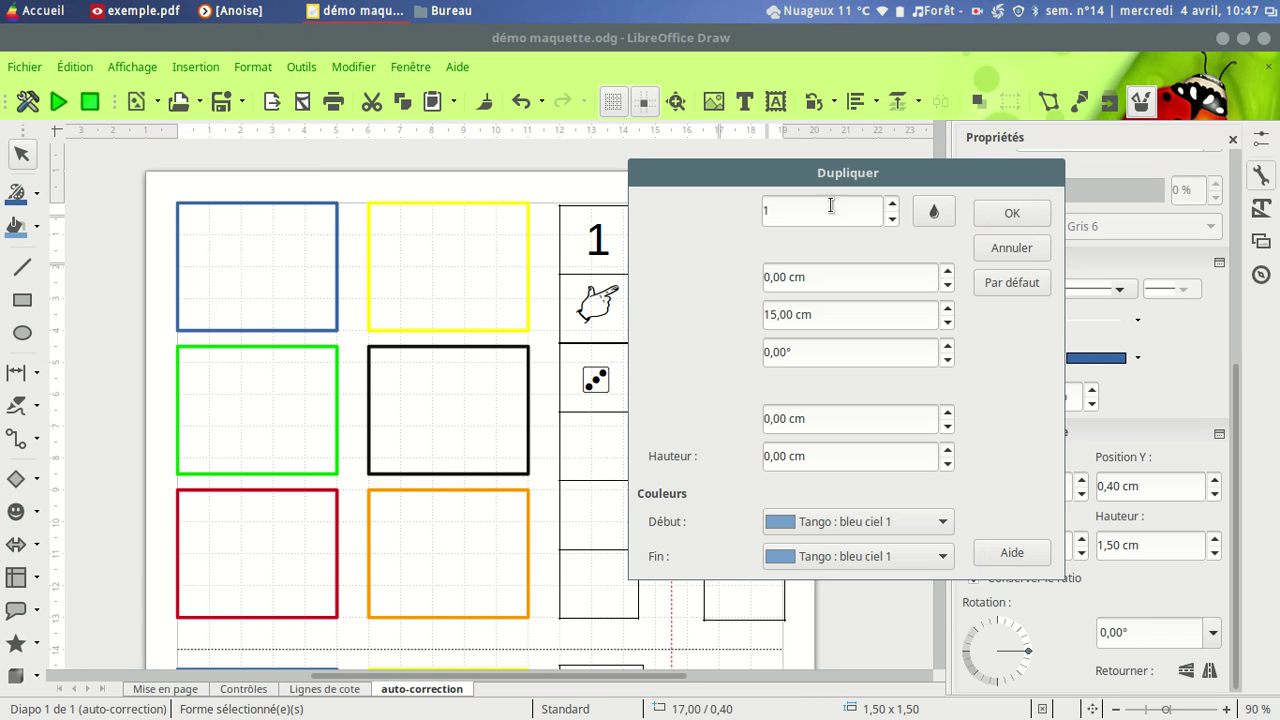
{"action": "left_click", "coordinate": [839, 207]}
{"action": "type", "text": "5"}
{"action": "left_click", "coordinate": [789, 316]}
{"action": "double_click", "coordinate": [789, 316]}
{"action": "left_click_drag", "start_coordinate": [791, 177], "coordinate": [974, 189]}
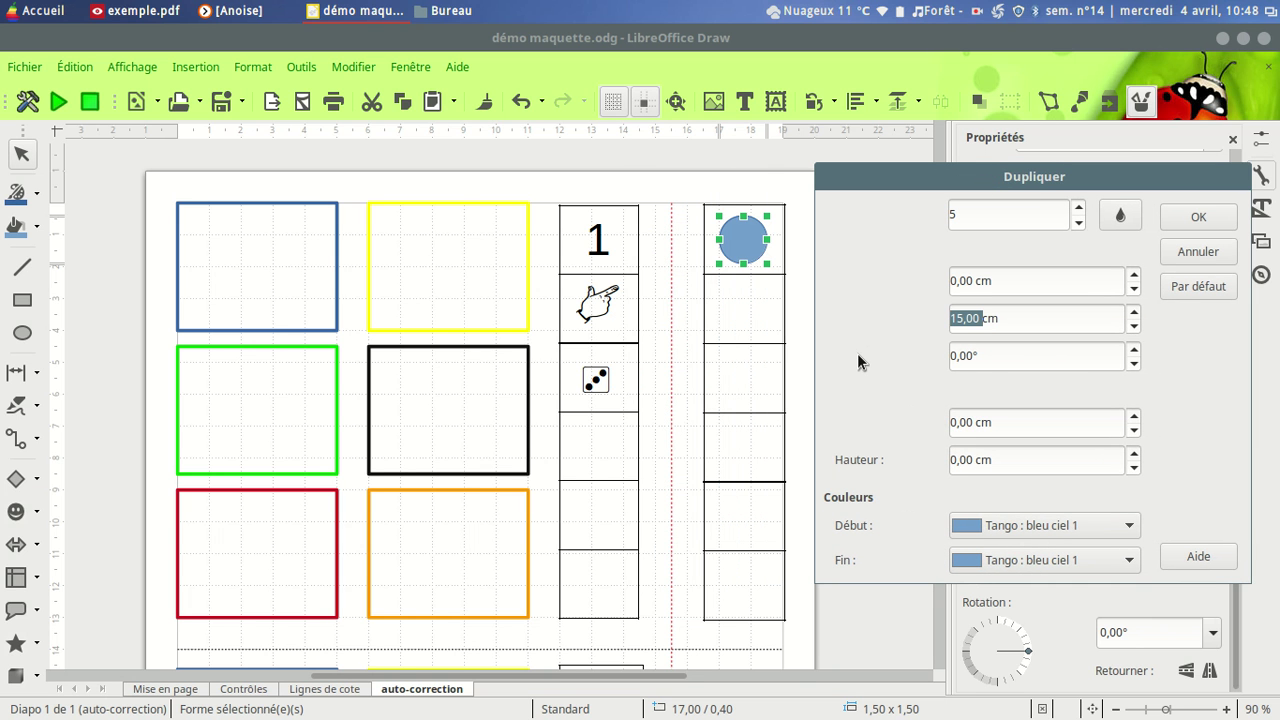
{"action": "type", "text": "2"}
{"action": "left_click", "coordinate": [1188, 219]}
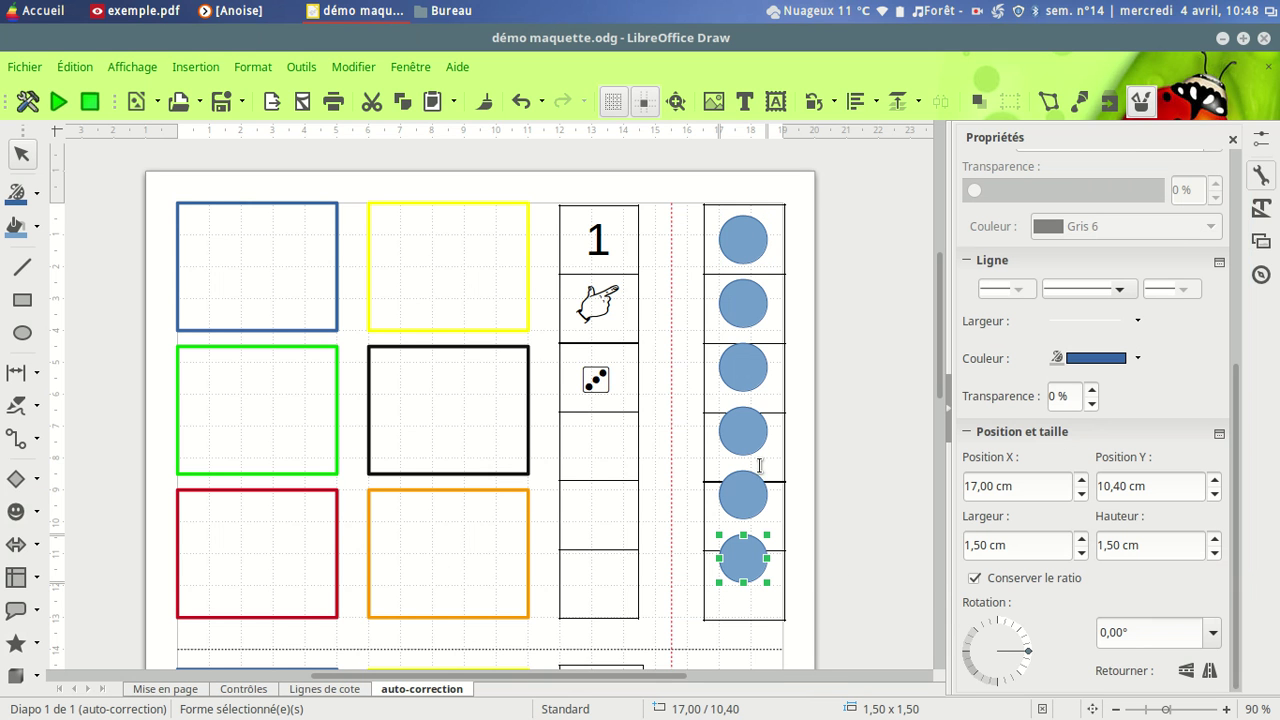
- Move the sixth, fifth, fourth and third circles down to the middle of their table cells
{"action": "scroll", "coordinate": [727, 510], "scroll_direction": "down", "scroll_amount": 1}
{"action": "left_click", "coordinate": [737, 495]}
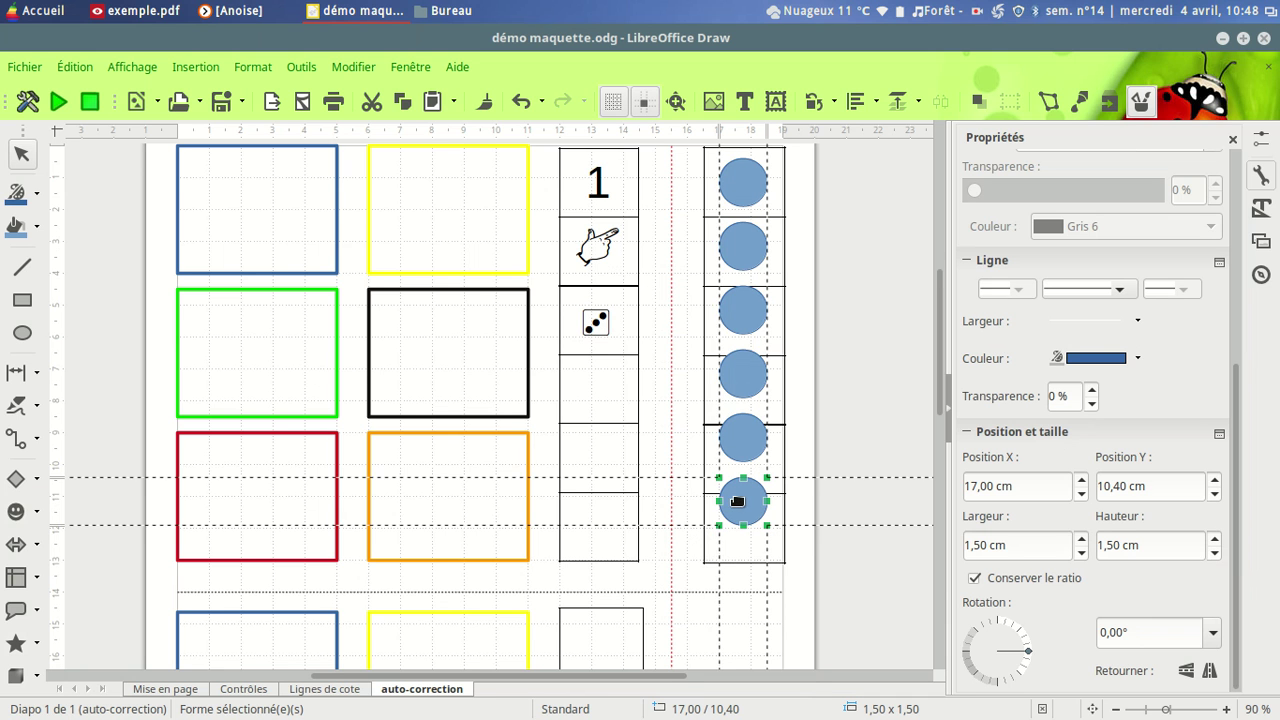
{"action": "mouse_move", "coordinate": [735, 518]}
{"action": "left_mouse_down"}
{"action": "mouse_move", "coordinate": [737, 545]}
{"action": "mouse_move", "coordinate": [742, 527]}
{"action": "left_mouse_up"}
{"action": "left_click_drag", "start_coordinate": [735, 432], "coordinate": [737, 460]}
{"action": "left_click", "coordinate": [743, 383]}
{"action": "left_click_drag", "start_coordinate": [743, 383], "coordinate": [740, 391]}
{"action": "left_click", "coordinate": [741, 309]}
{"action": "left_click_drag", "start_coordinate": [741, 309], "coordinate": [741, 318]}
{"action": "scroll", "coordinate": [801, 362], "scroll_direction": "up", "scroll_amount": 2}
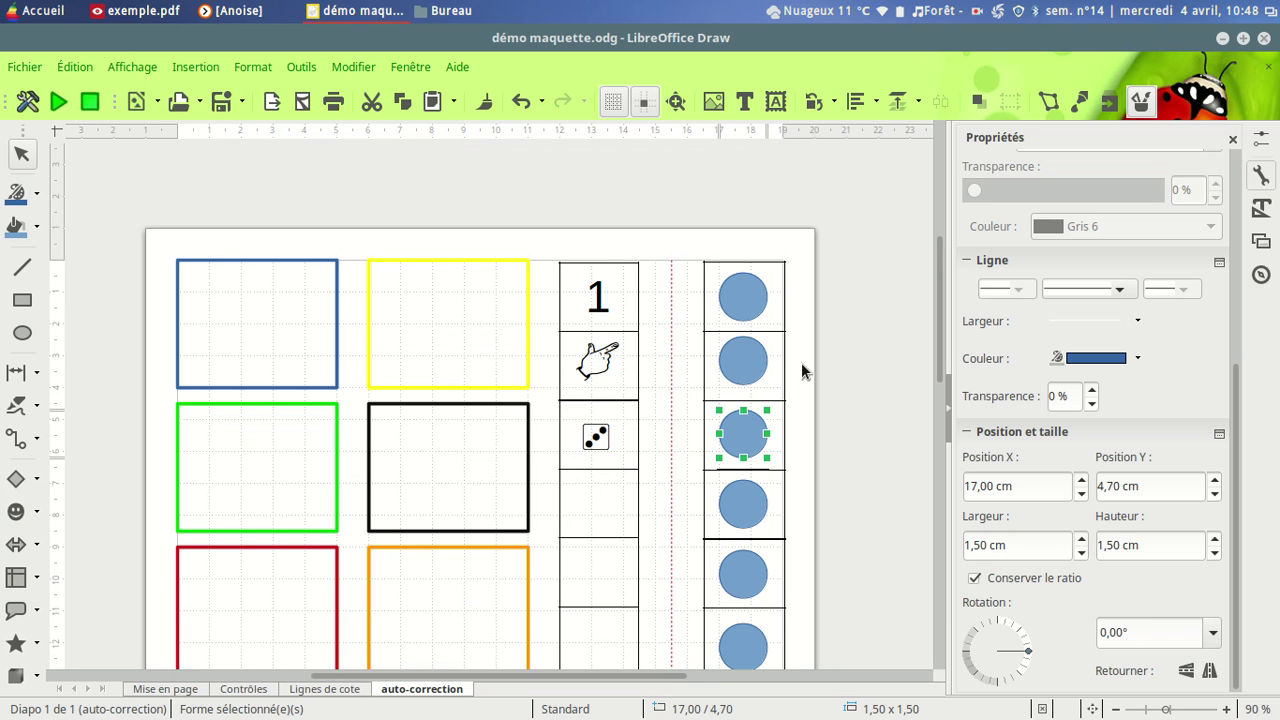
{"action": "scroll", "coordinate": [801, 362], "scroll_direction": "down", "scroll_amount": 1}
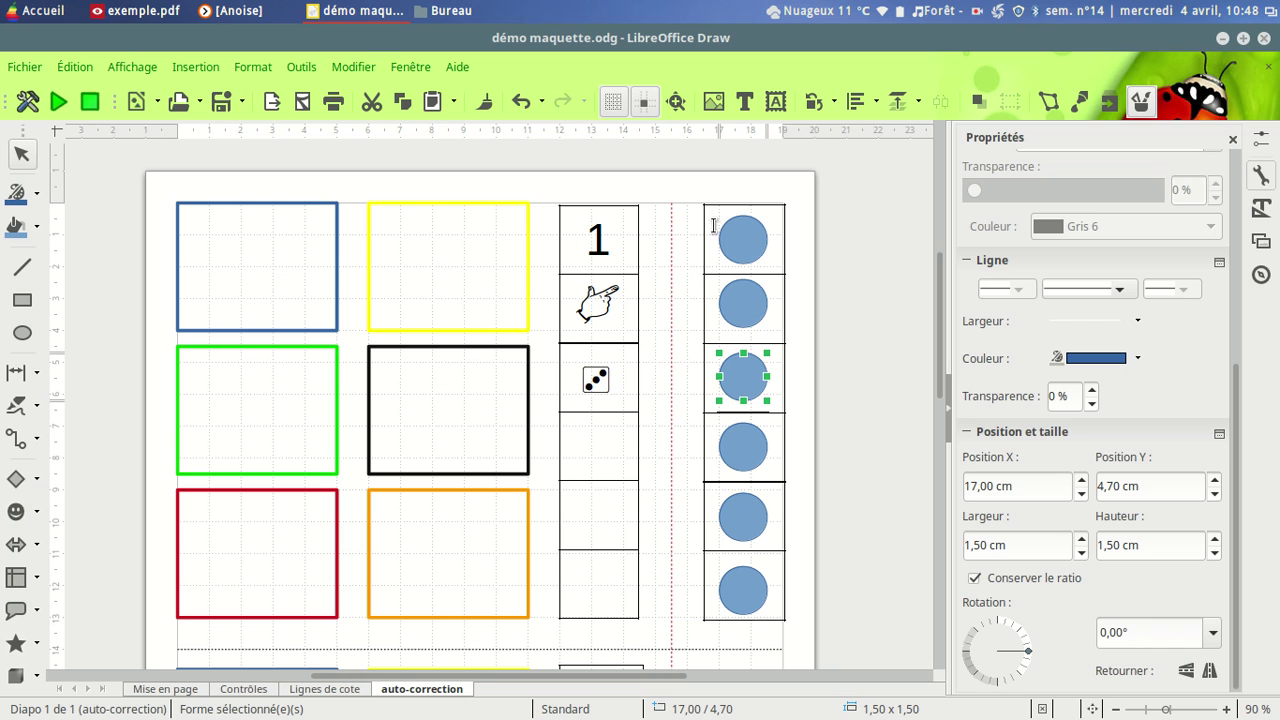
- Align all six circles and their surrounding table on a common horizontal centre
{"action": "mouse_move", "coordinate": [694, 189]}
{"action": "left_mouse_down"}
{"action": "mouse_move", "coordinate": [740, 265]}
{"action": "mouse_move", "coordinate": [788, 437]}
{"action": "mouse_move", "coordinate": [791, 641]}
{"action": "left_mouse_up"}
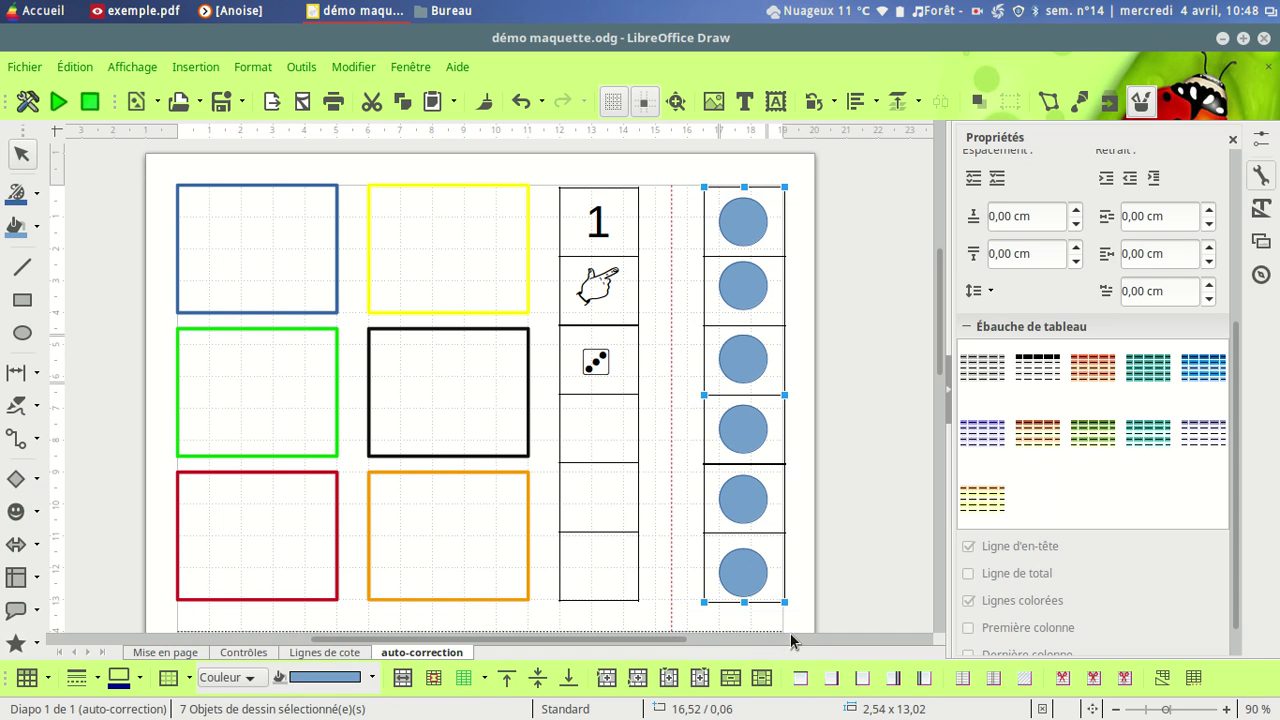
{"action": "right_click", "coordinate": [738, 372]}
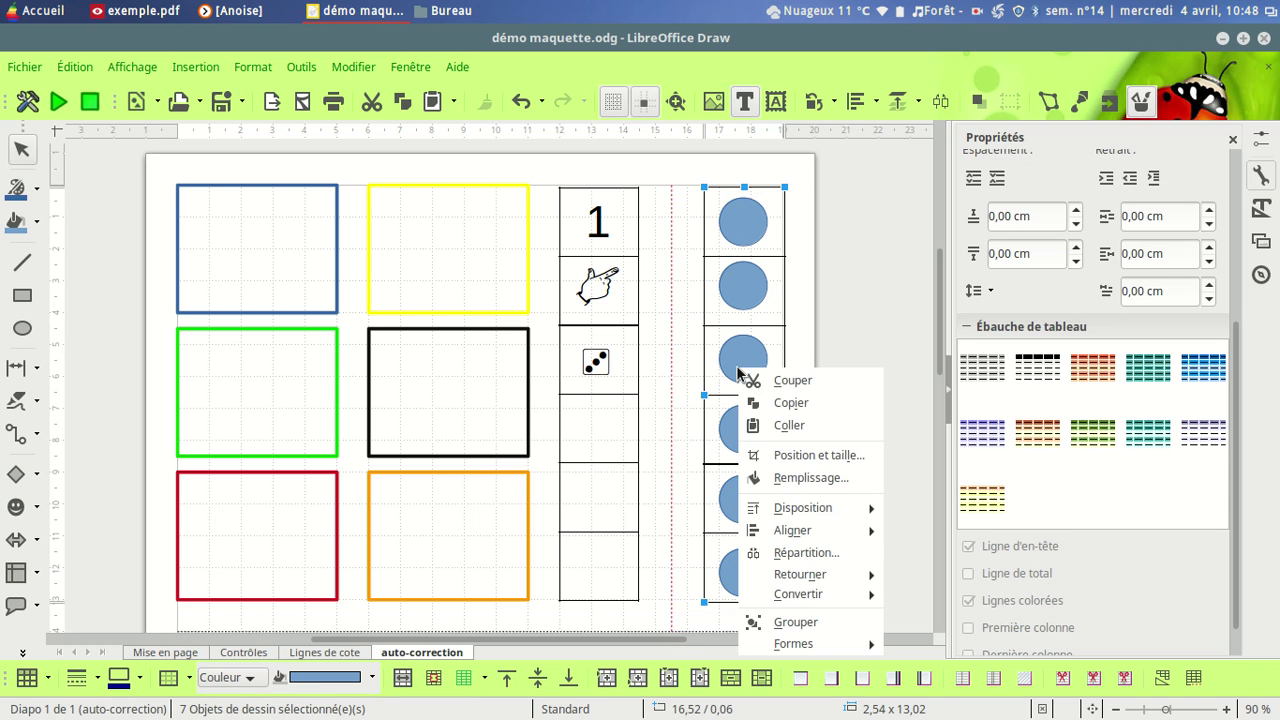
{"action": "mouse_move", "coordinate": [806, 531]}
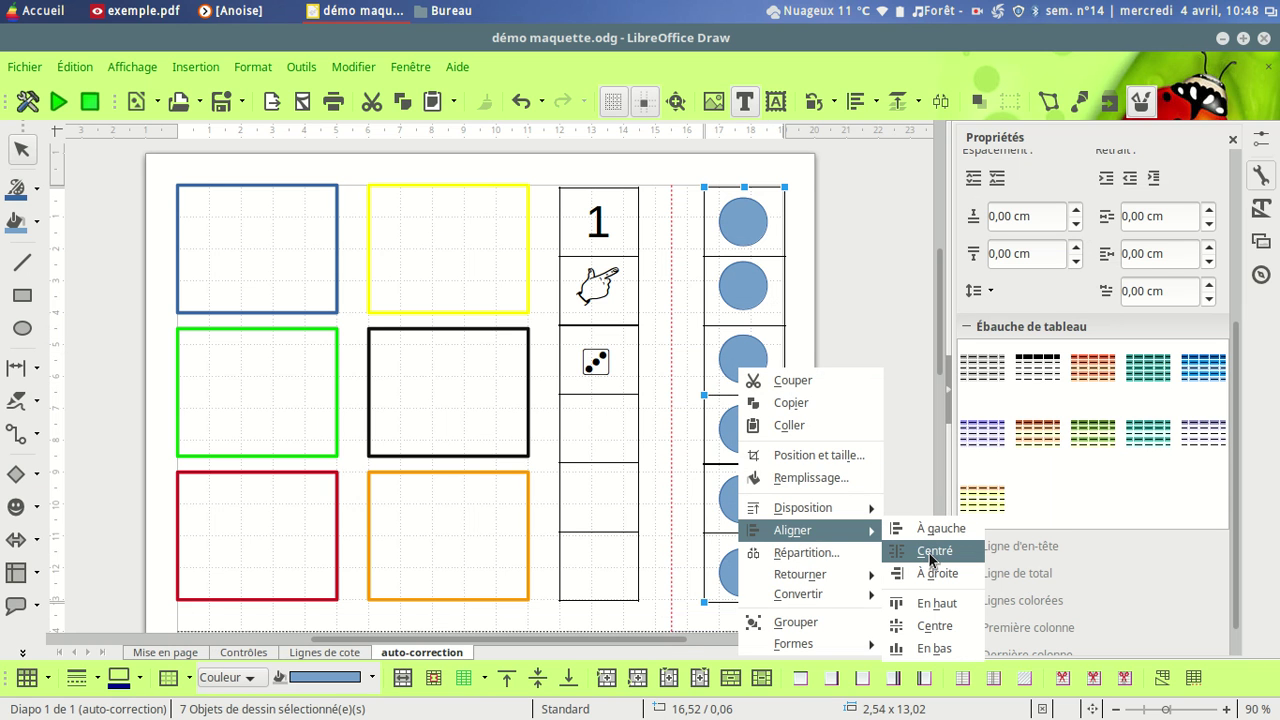
{"action": "left_click", "coordinate": [930, 552]}
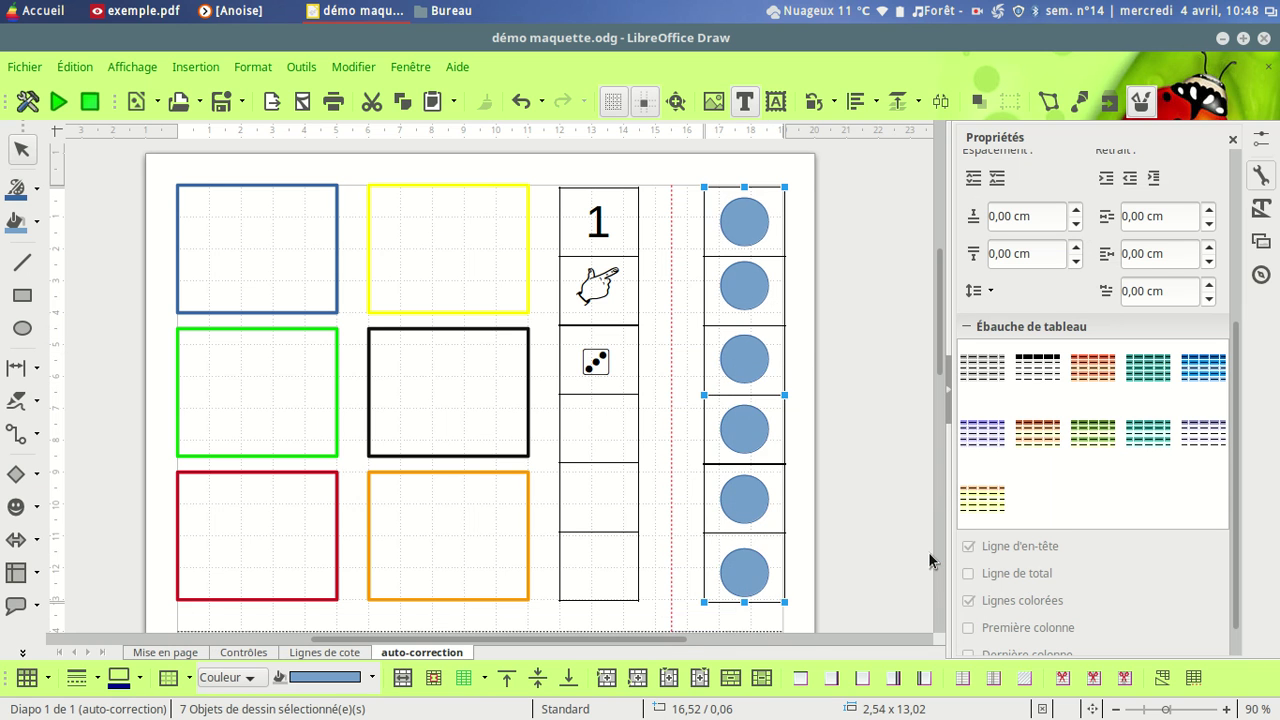
{"action": "left_click", "coordinate": [860, 474]}
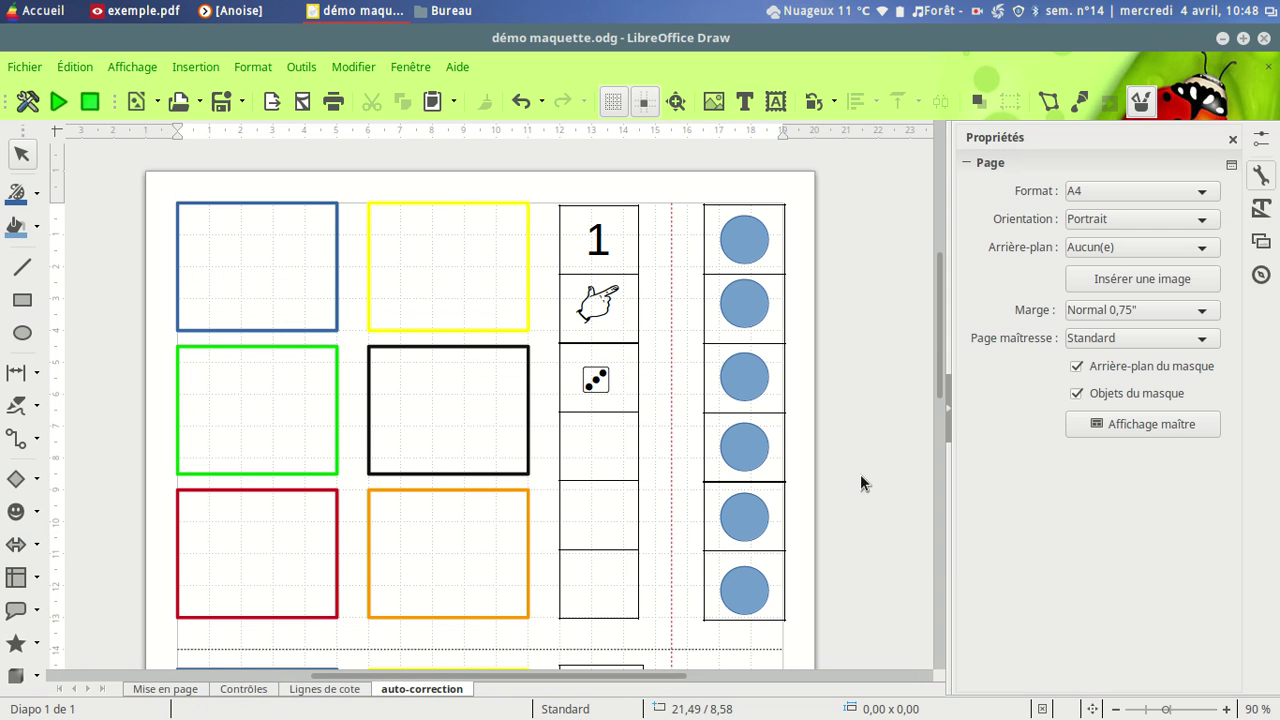
- Nudge the second circle down to a Y position of 2.57 cm so it is centred in its cell
{"action": "left_click", "coordinate": [743, 305]}
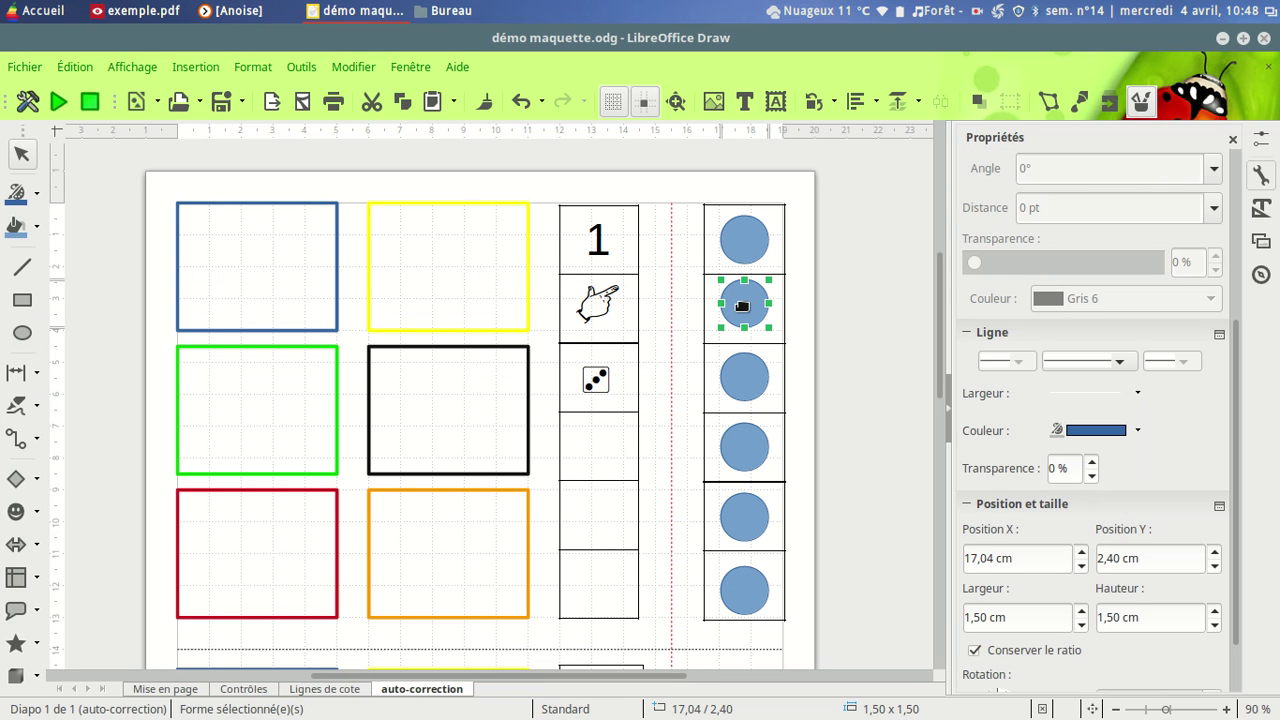
{"action": "key", "text": "alt+Down"}
{"action": "key", "text": "alt+Down"}
{"action": "key", "text": "alt+Down"}
{"action": "key", "text": "alt+Down"}
{"action": "key", "text": "alt+Down"}
{"action": "left_click", "coordinate": [853, 440]}
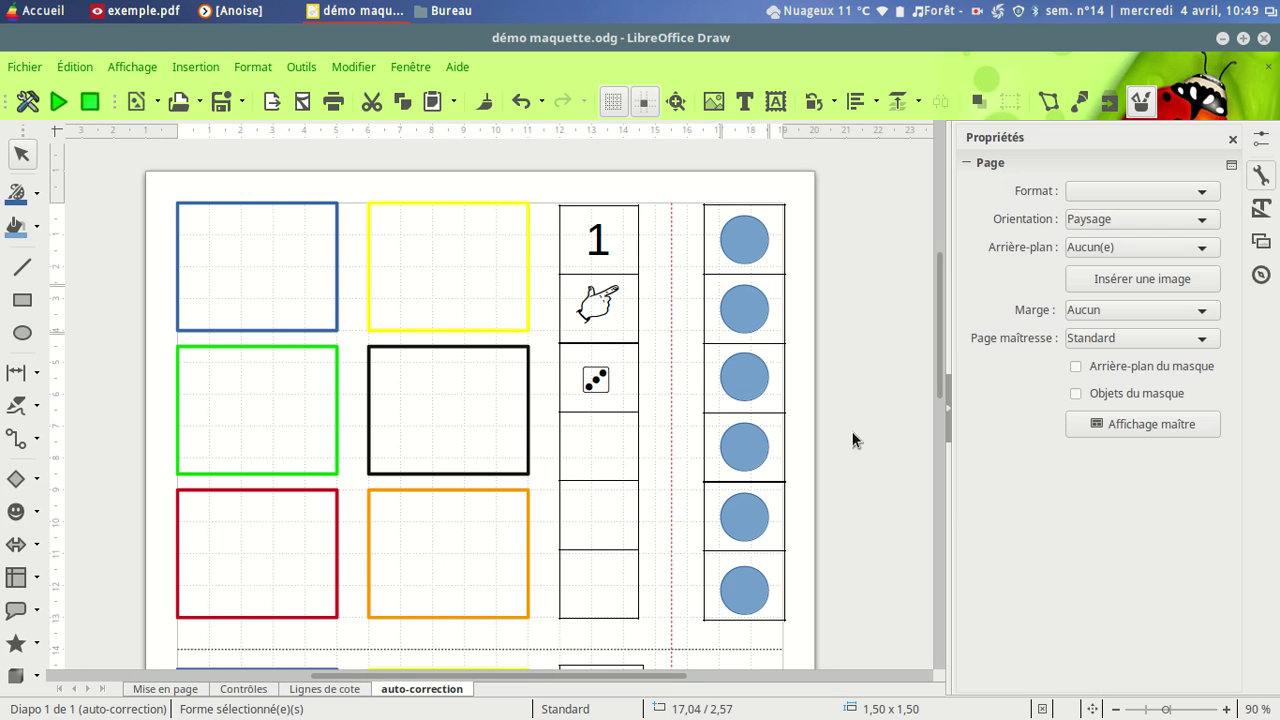
- Nudge the lowest circle up to a Y position of 11.26 cm so it is centred in its cell
{"action": "left_click", "coordinate": [743, 591]}
{"action": "key", "text": "alt+Up"}
{"action": "key", "text": "alt+Up"}
{"action": "key", "text": "alt+Up"}
{"action": "key", "text": "alt+Up"}
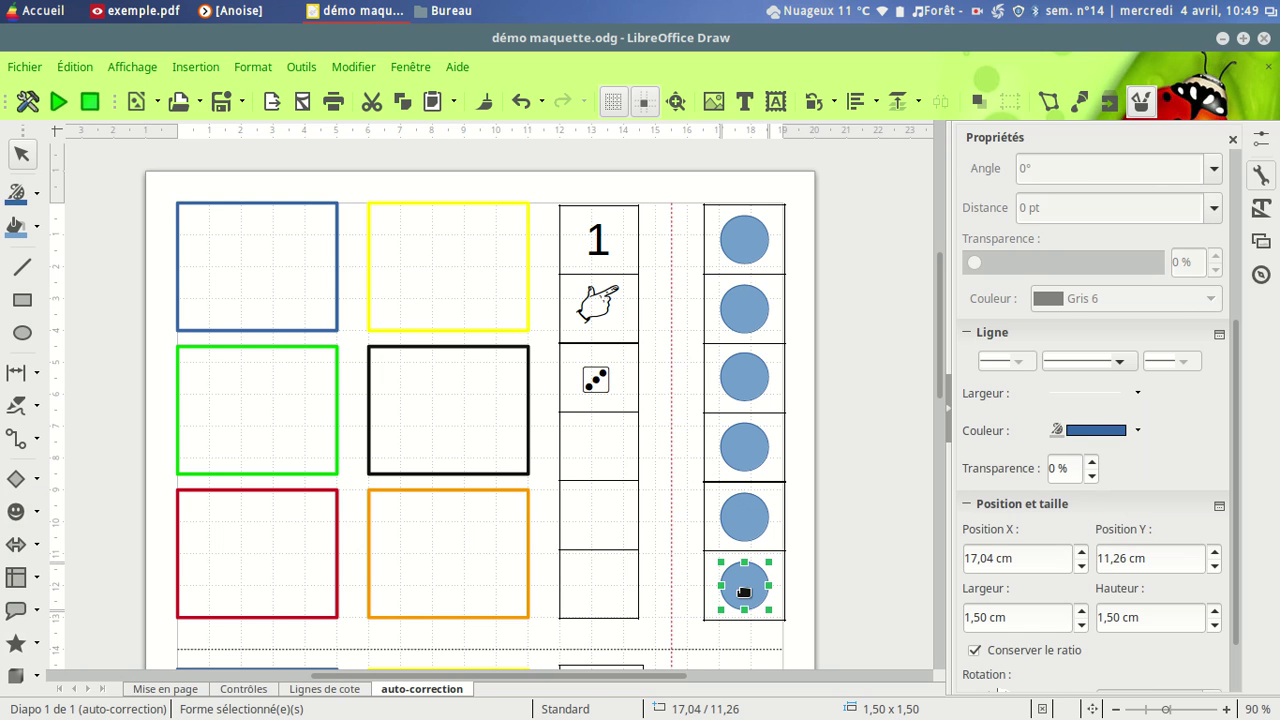
{"action": "left_click", "coordinate": [837, 575]}
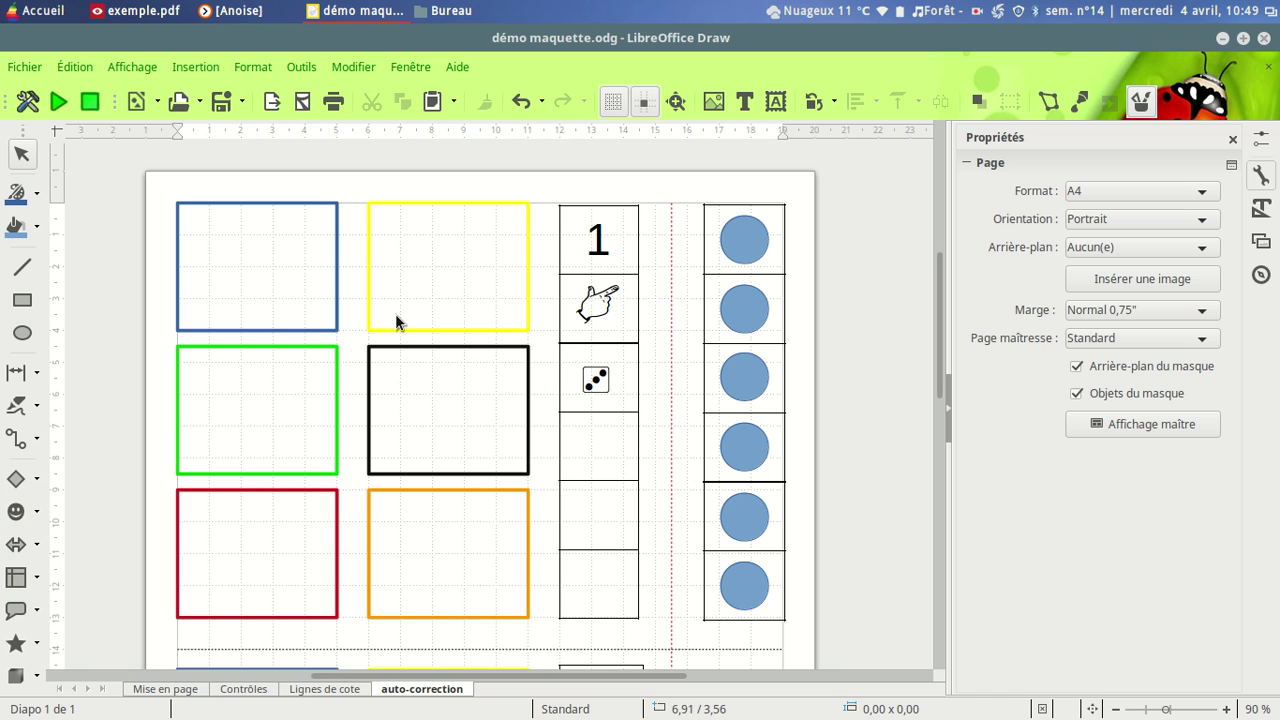
- Set both the outline and the fill of the second circle in the self-correction column to yellow
{"action": "left_click", "coordinate": [746, 311]}
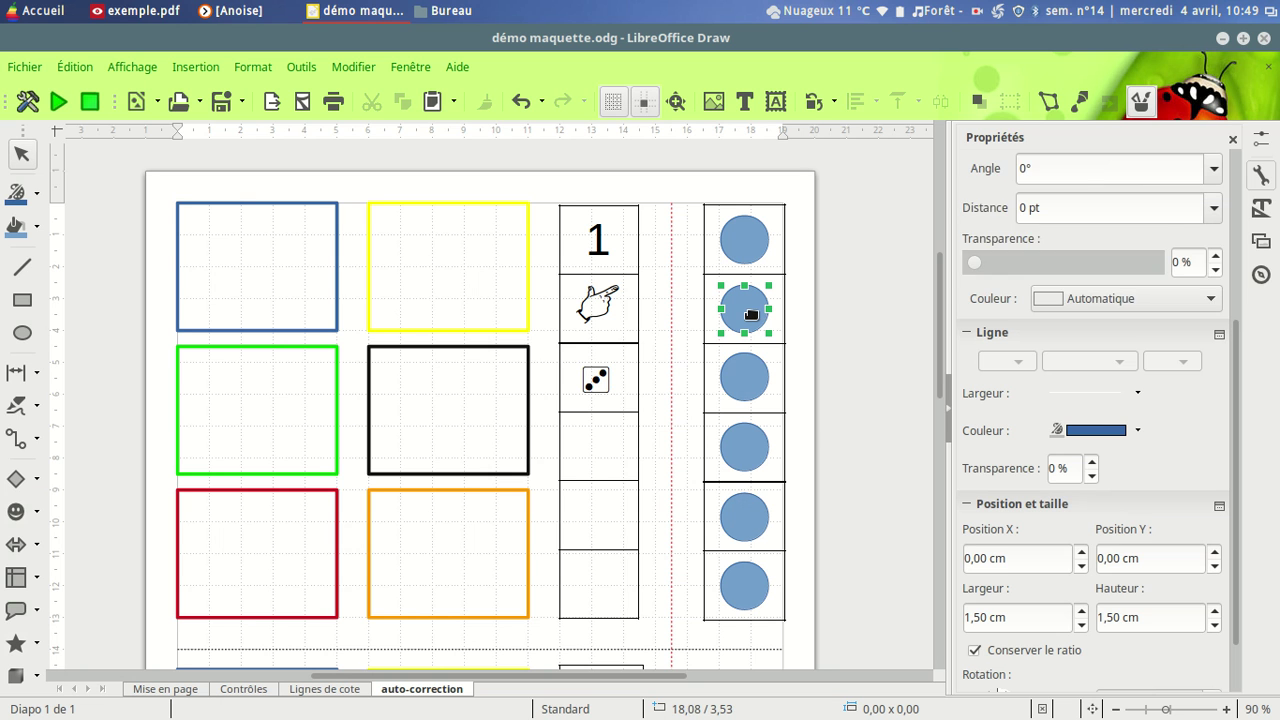
{"action": "left_click", "coordinate": [1135, 431]}
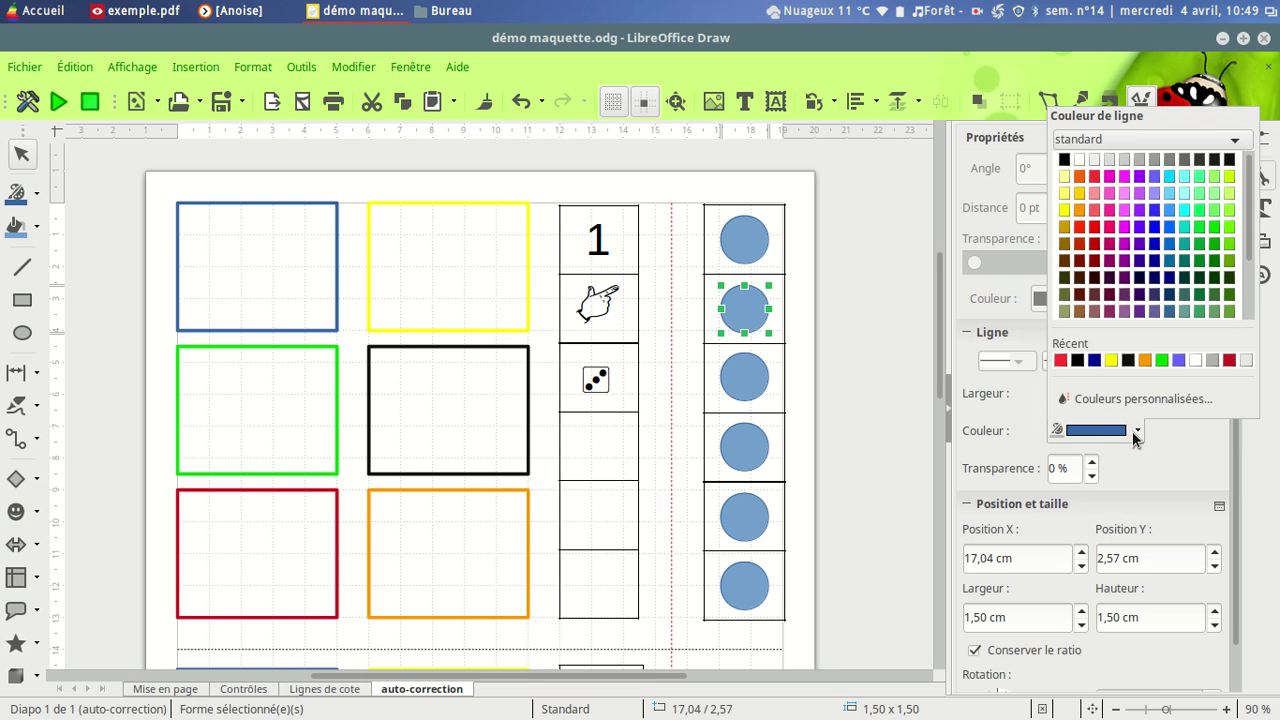
{"action": "left_click", "coordinate": [1116, 362]}
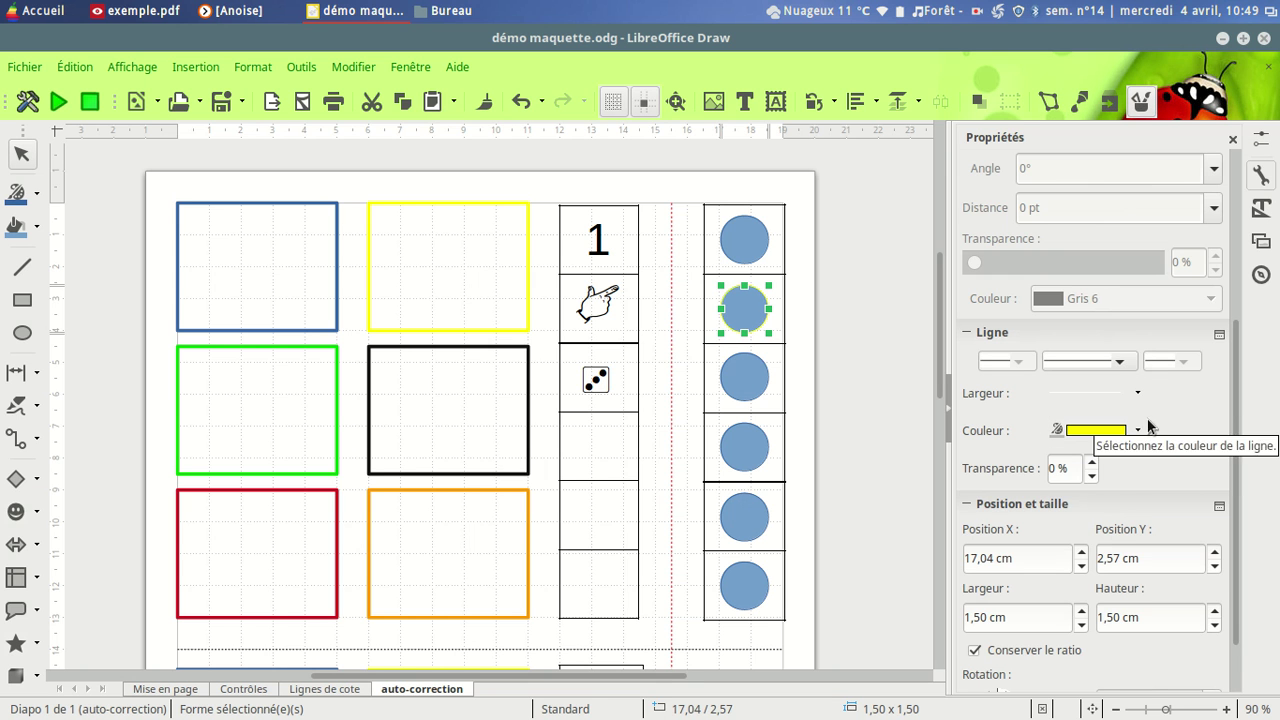
{"action": "scroll", "coordinate": [1180, 410], "scroll_direction": "up", "scroll_amount": 5}
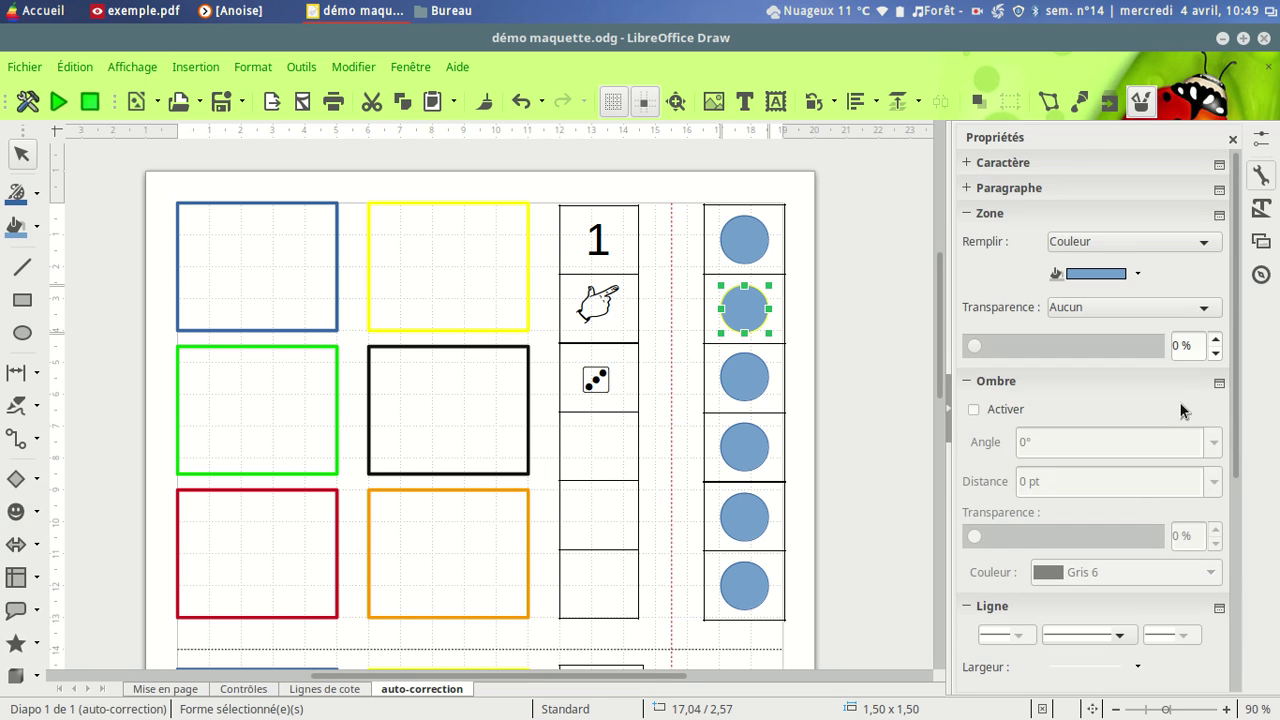
{"action": "left_click", "coordinate": [1138, 276]}
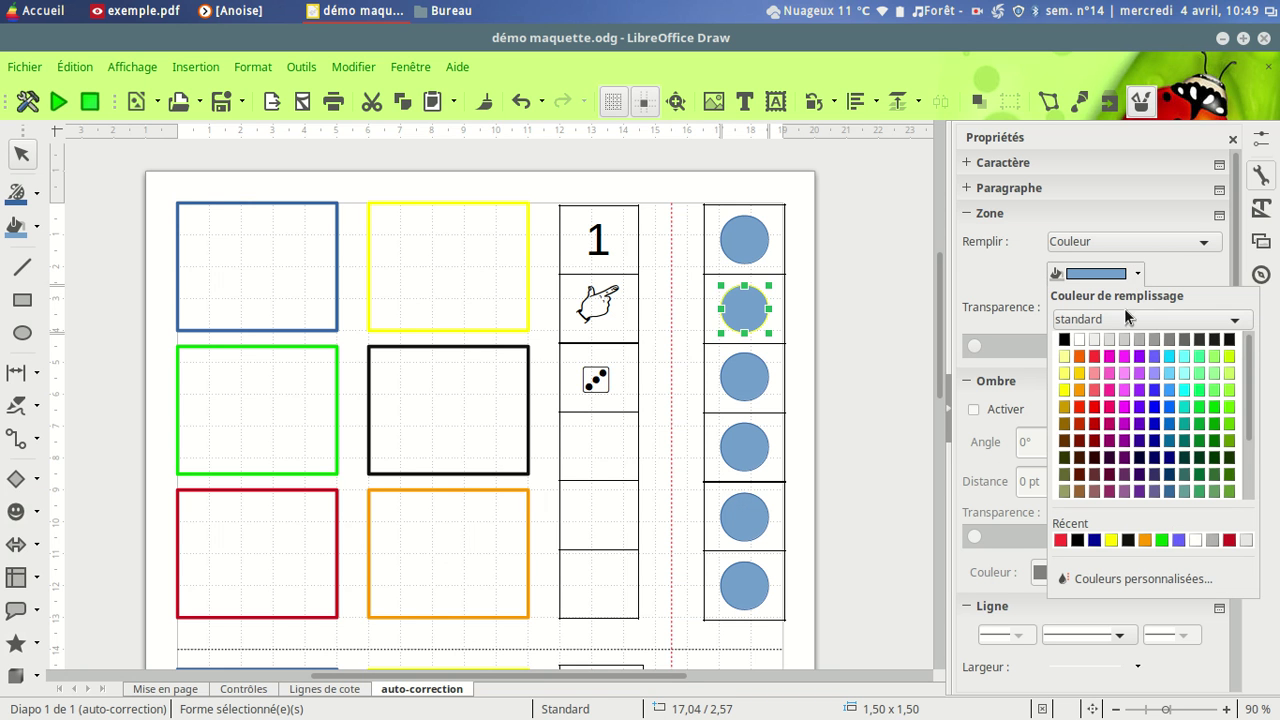
{"action": "scroll", "coordinate": [1115, 475], "scroll_direction": "down", "scroll_amount": 1}
{"action": "left_click", "coordinate": [1112, 541]}
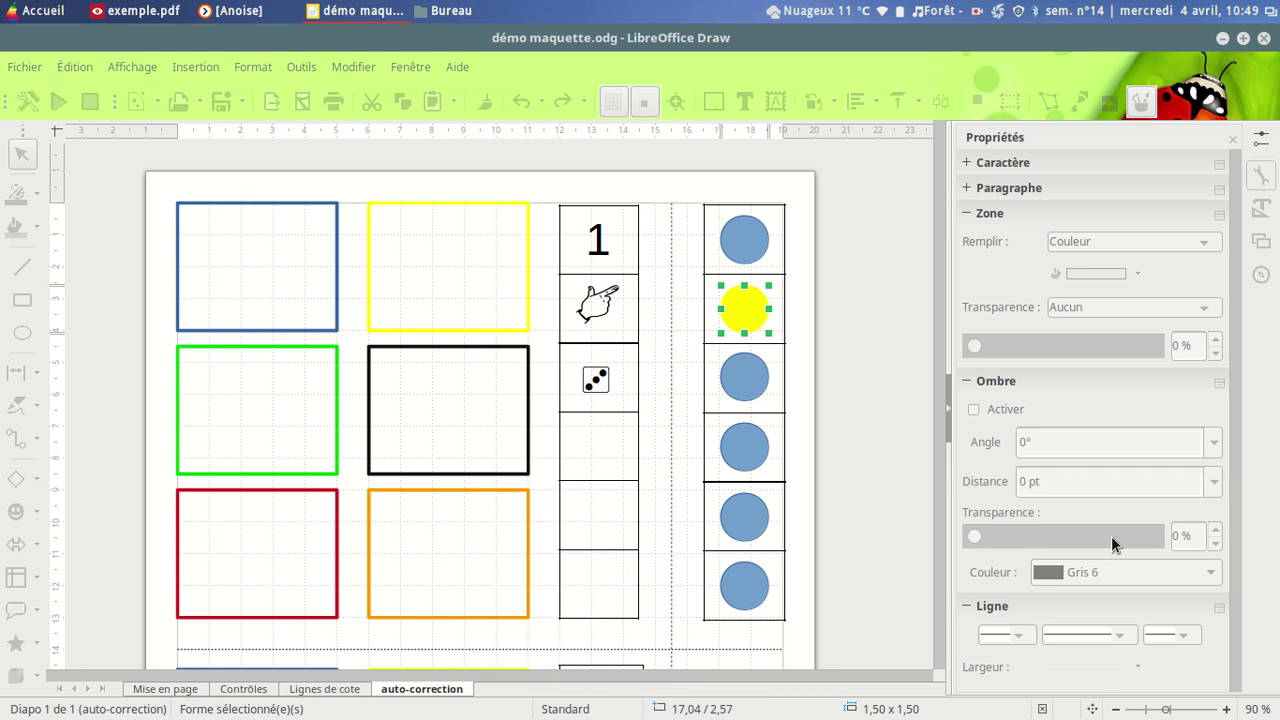
{"action": "left_click", "coordinate": [834, 442]}
{"action": "scroll", "coordinate": [834, 442], "scroll_direction": "down", "scroll_amount": 1}
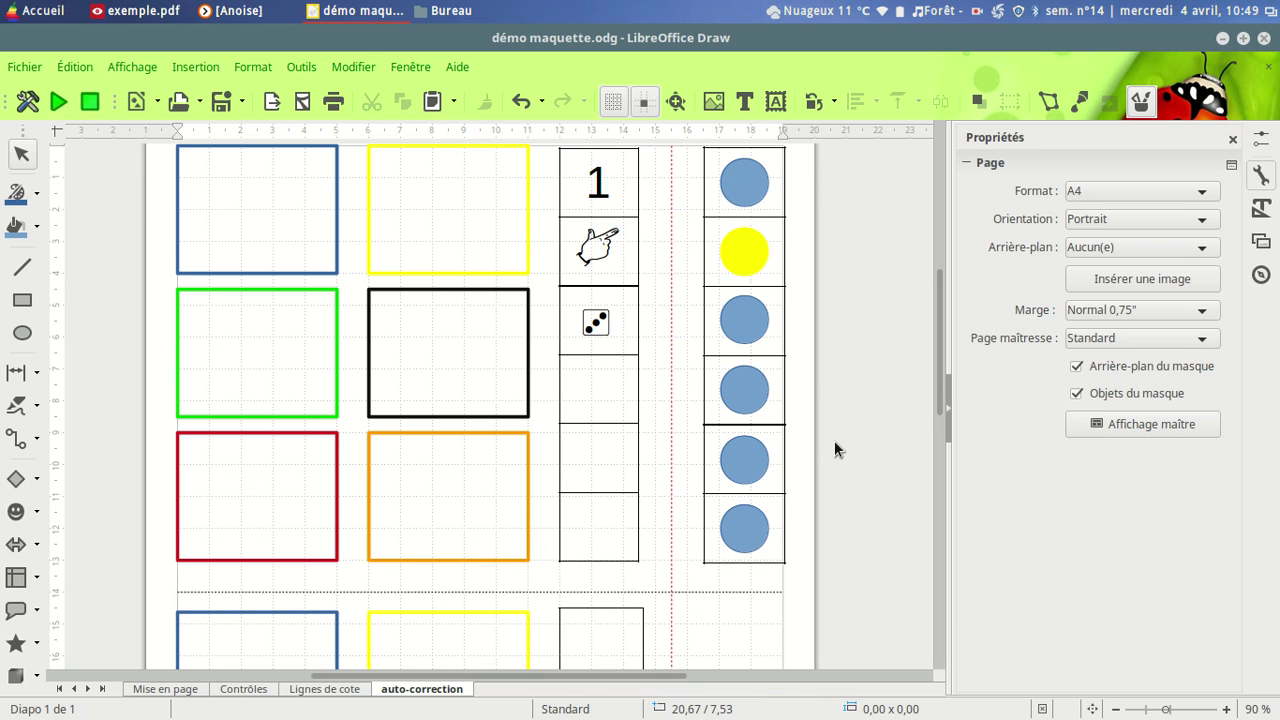
- Hide the auto-correction layer by turning off its visibility in the layer's properties
{"action": "right_click", "coordinate": [440, 694]}
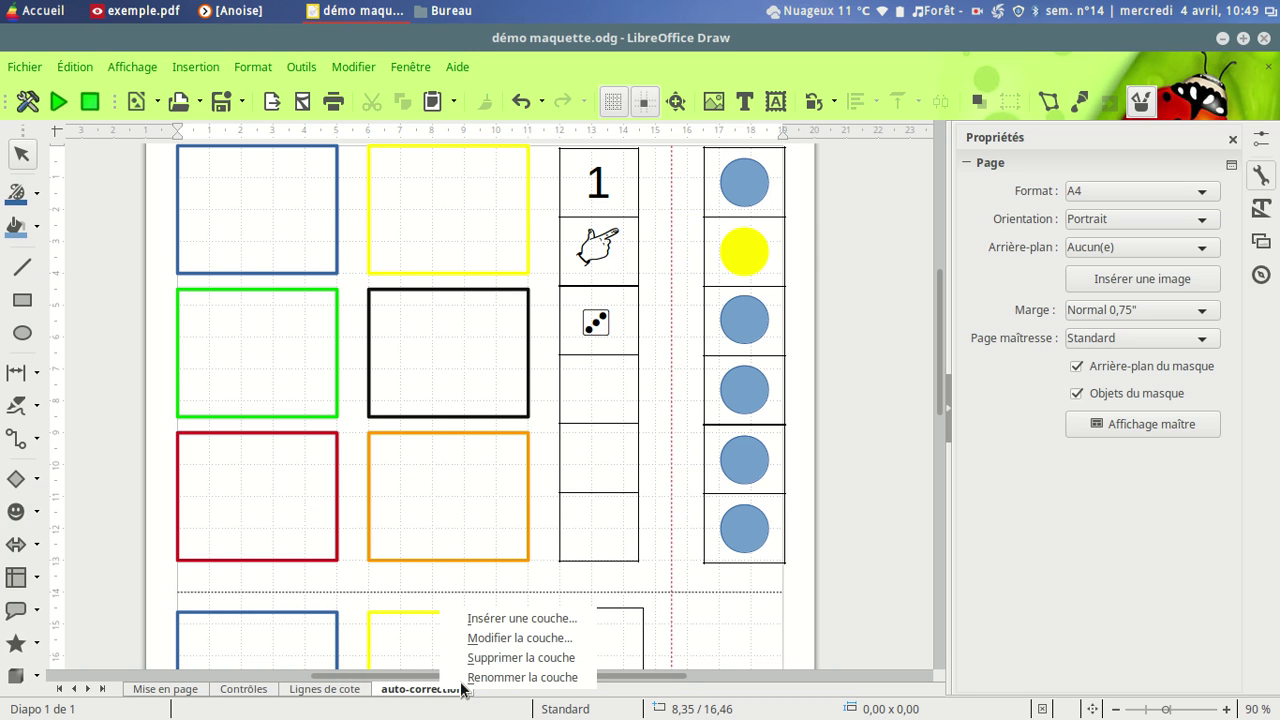
{"action": "left_click", "coordinate": [485, 637]}
{"action": "left_click_drag", "start_coordinate": [636, 197], "coordinate": [970, 213]}
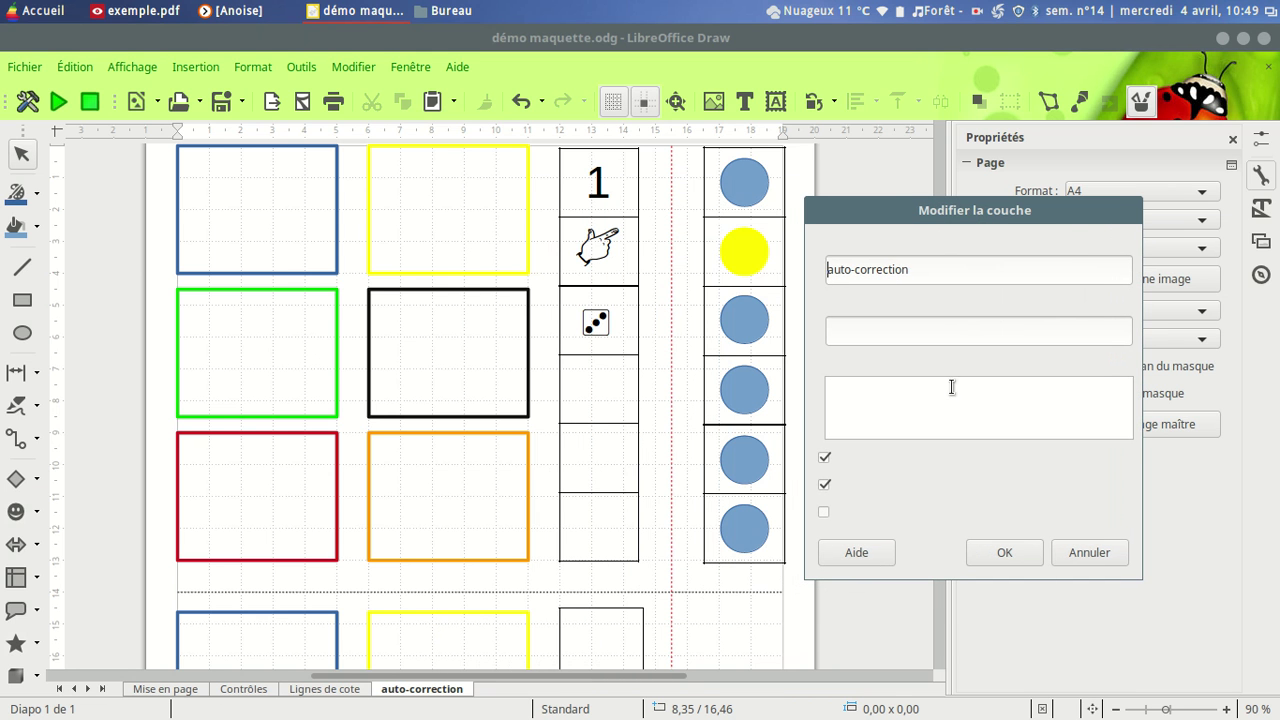
{"action": "left_click", "coordinate": [825, 459]}
{"action": "left_click", "coordinate": [1004, 553]}
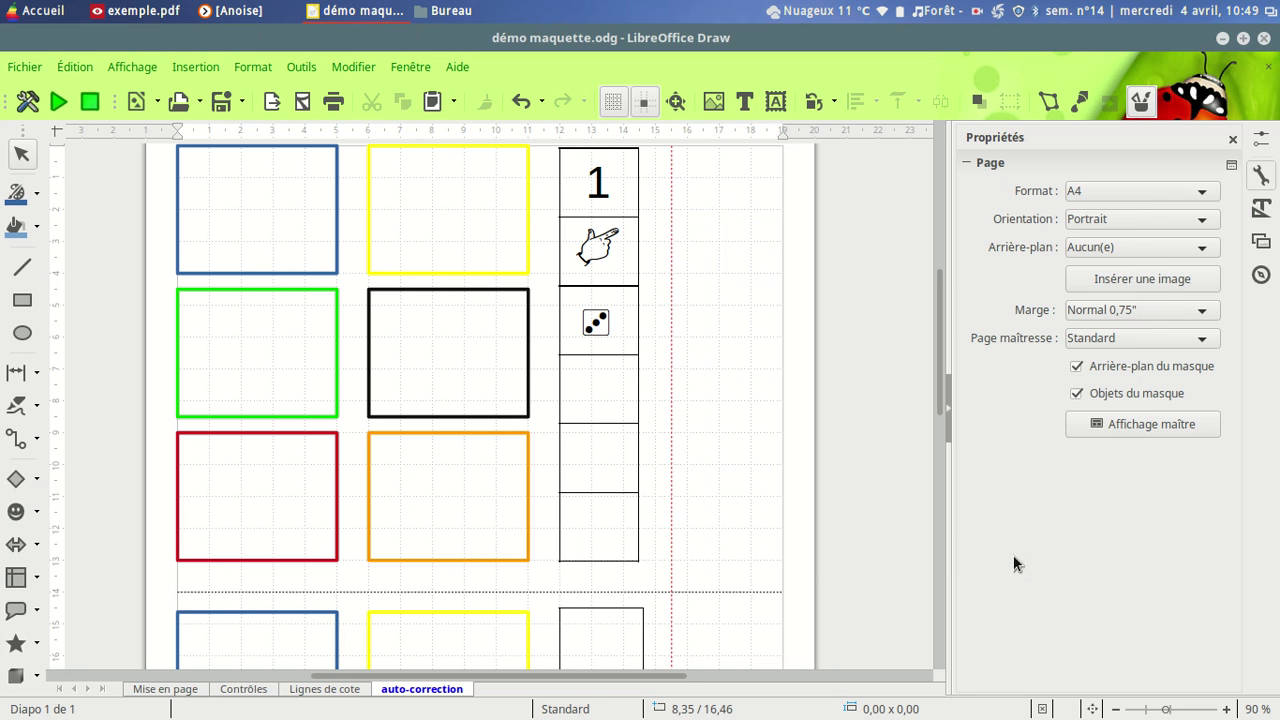
{"action": "scroll", "coordinate": [860, 602], "scroll_direction": "up", "scroll_amount": 1}
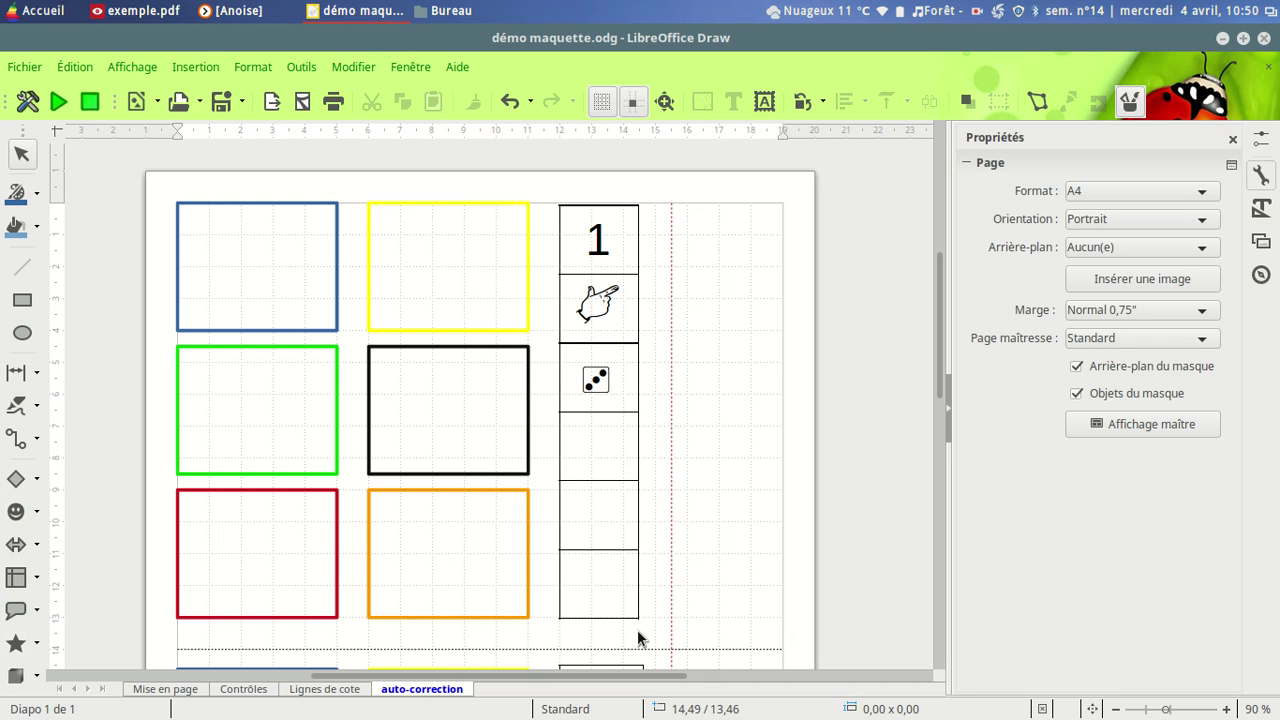
- Make the auto-correction layer visible again in its layer properties
{"action": "right_click", "coordinate": [445, 693]}
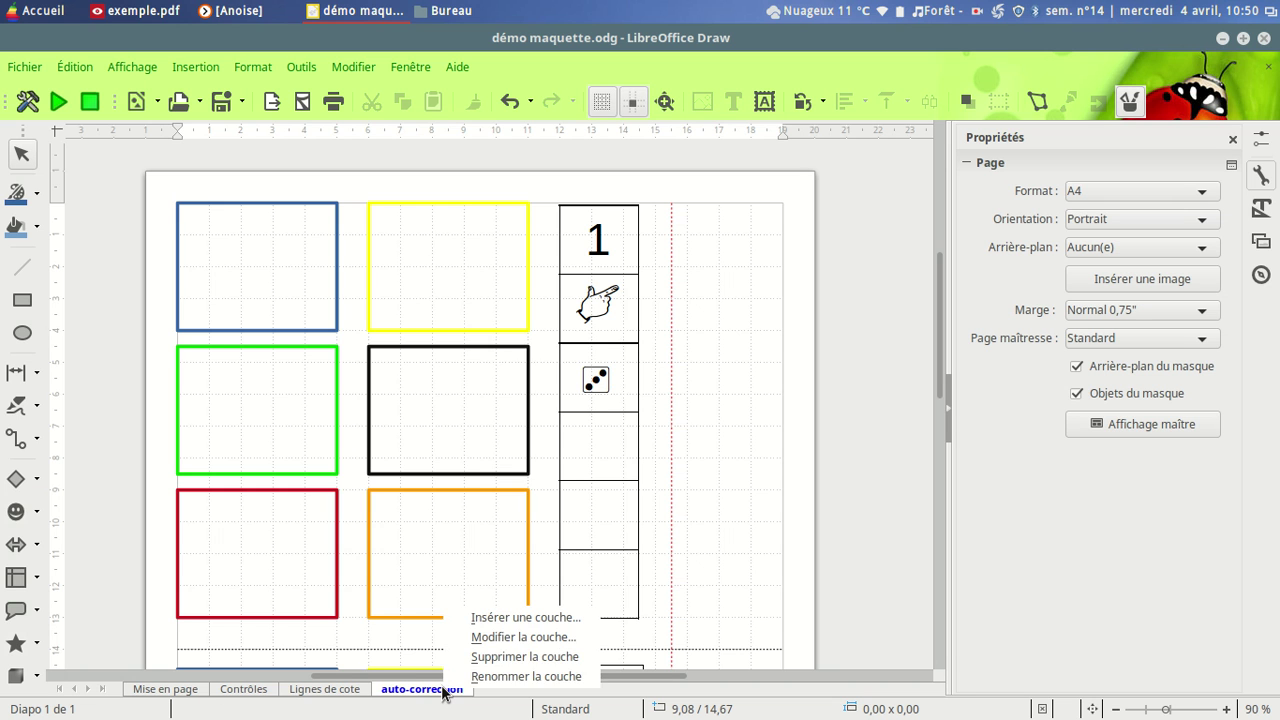
{"action": "left_click", "coordinate": [490, 637]}
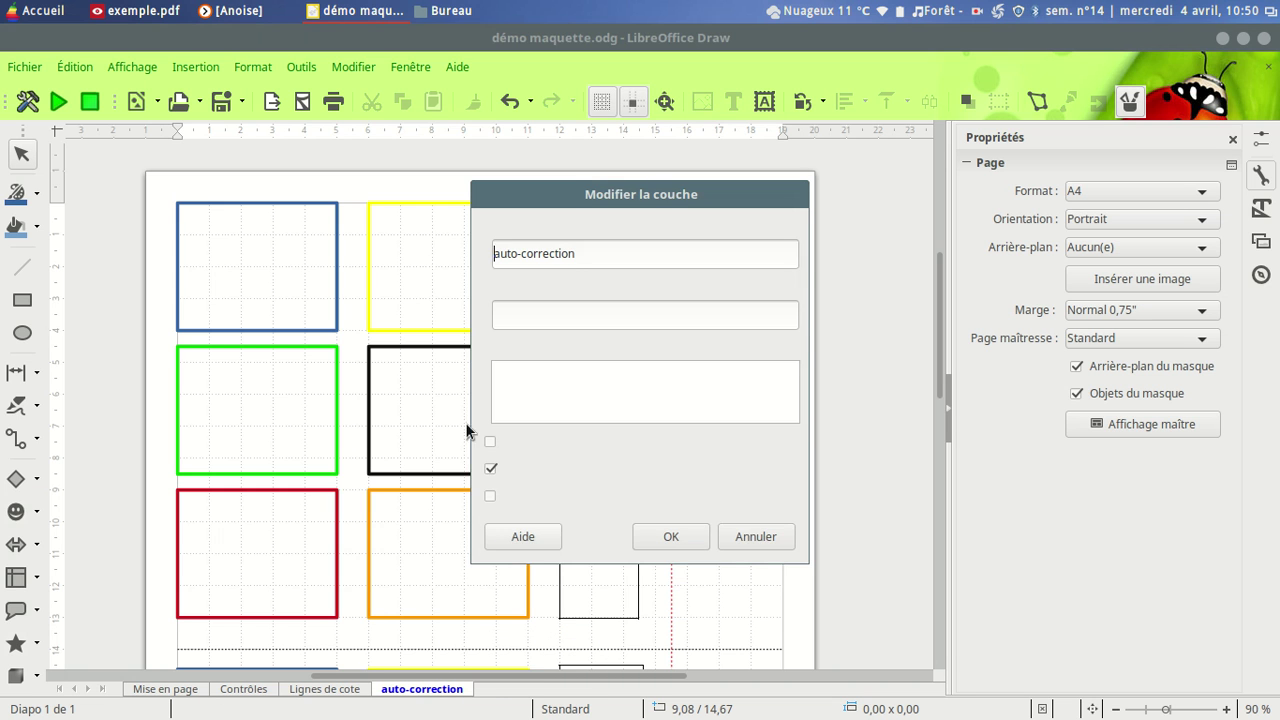
{"action": "left_click", "coordinate": [489, 445]}
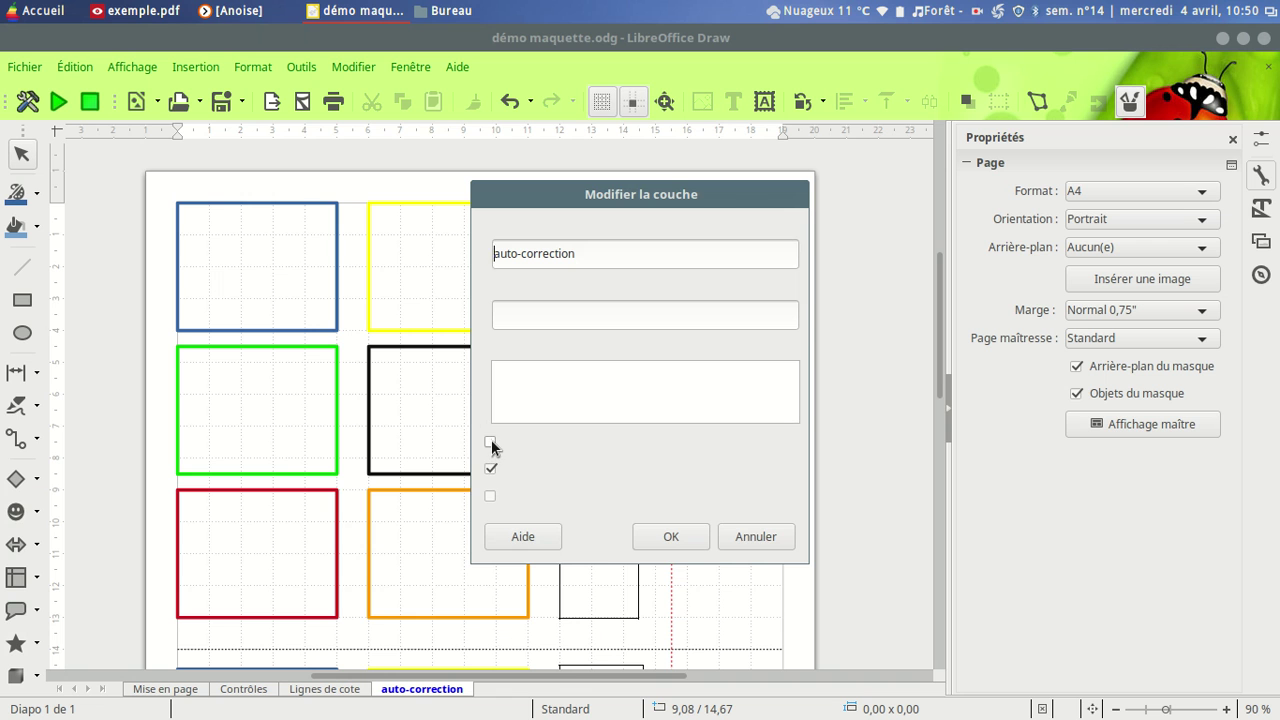
{"action": "left_click", "coordinate": [672, 537]}
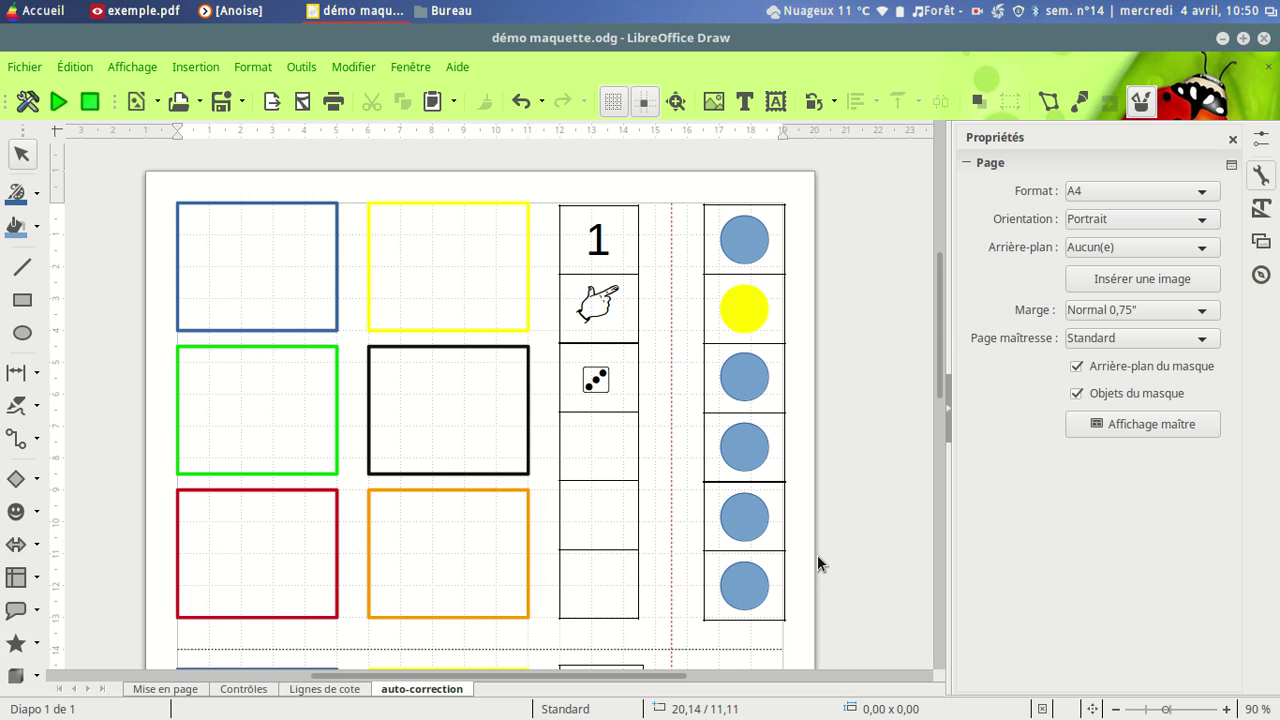
{"action": "scroll", "coordinate": [817, 555], "scroll_direction": "down", "scroll_amount": 5}
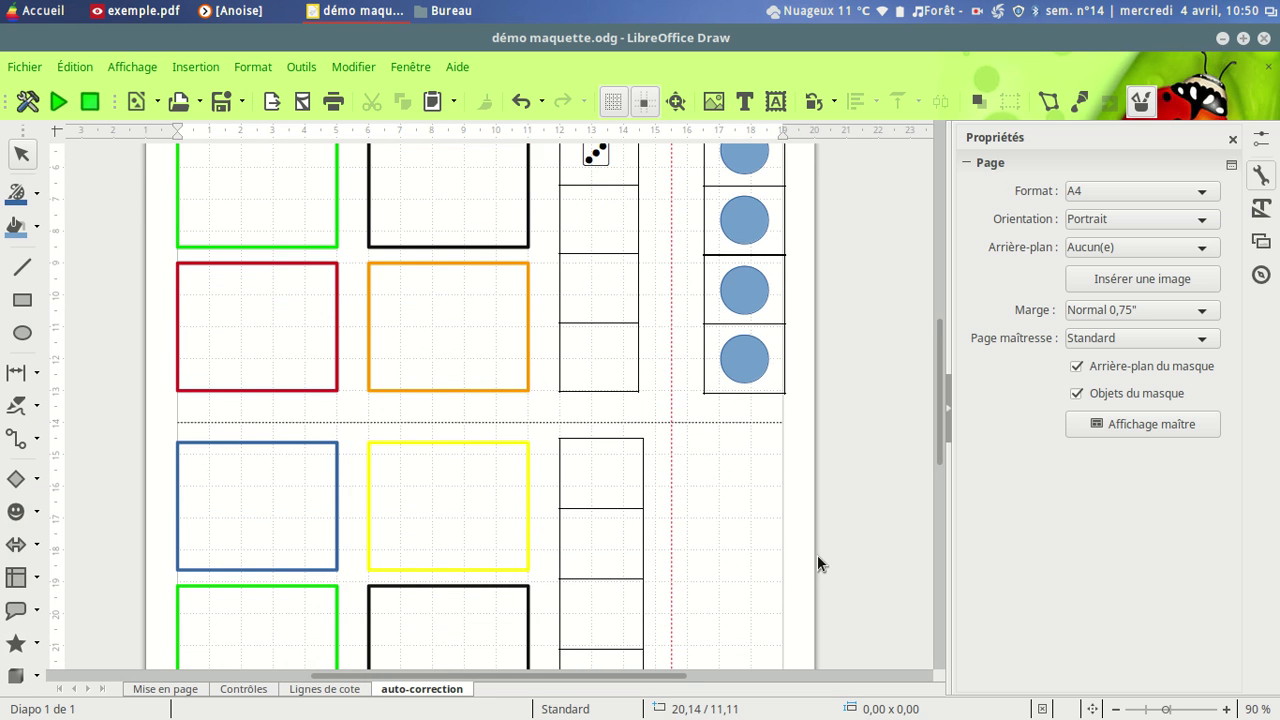
{"action": "scroll", "coordinate": [817, 555], "scroll_direction": "up", "scroll_amount": 4}
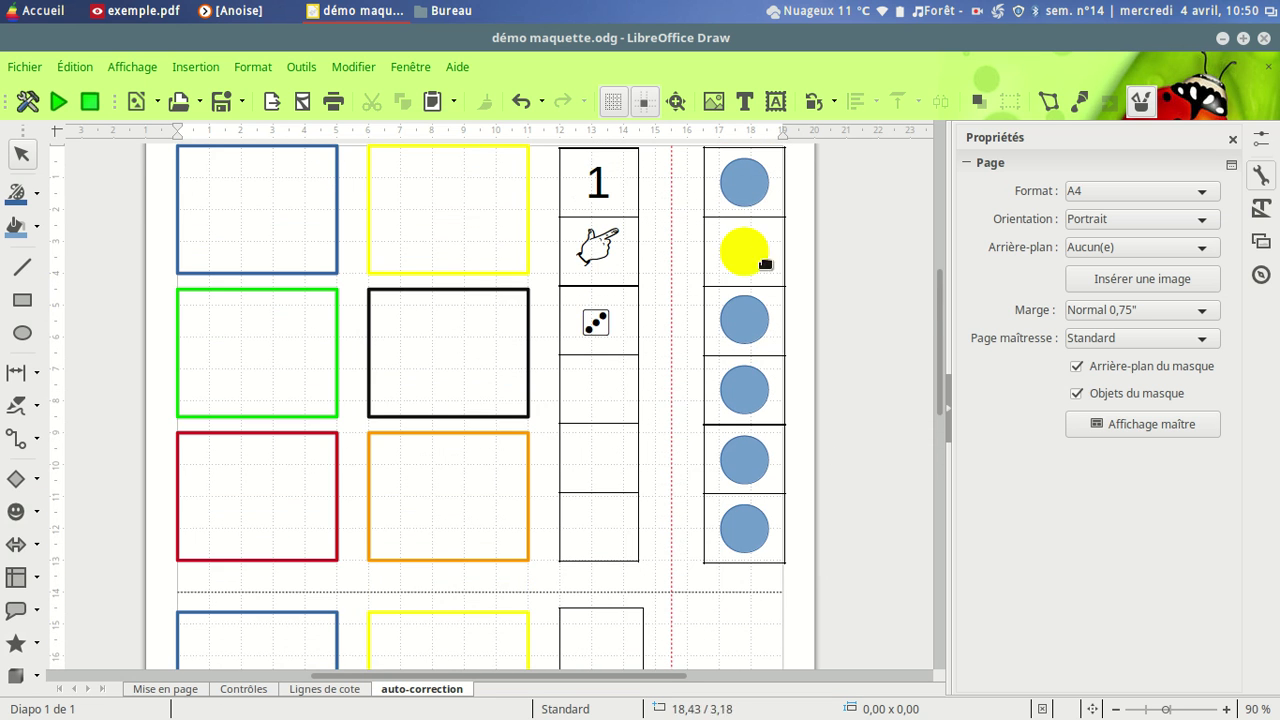
{"action": "scroll", "coordinate": [791, 592], "scroll_direction": "down", "scroll_amount": 3}
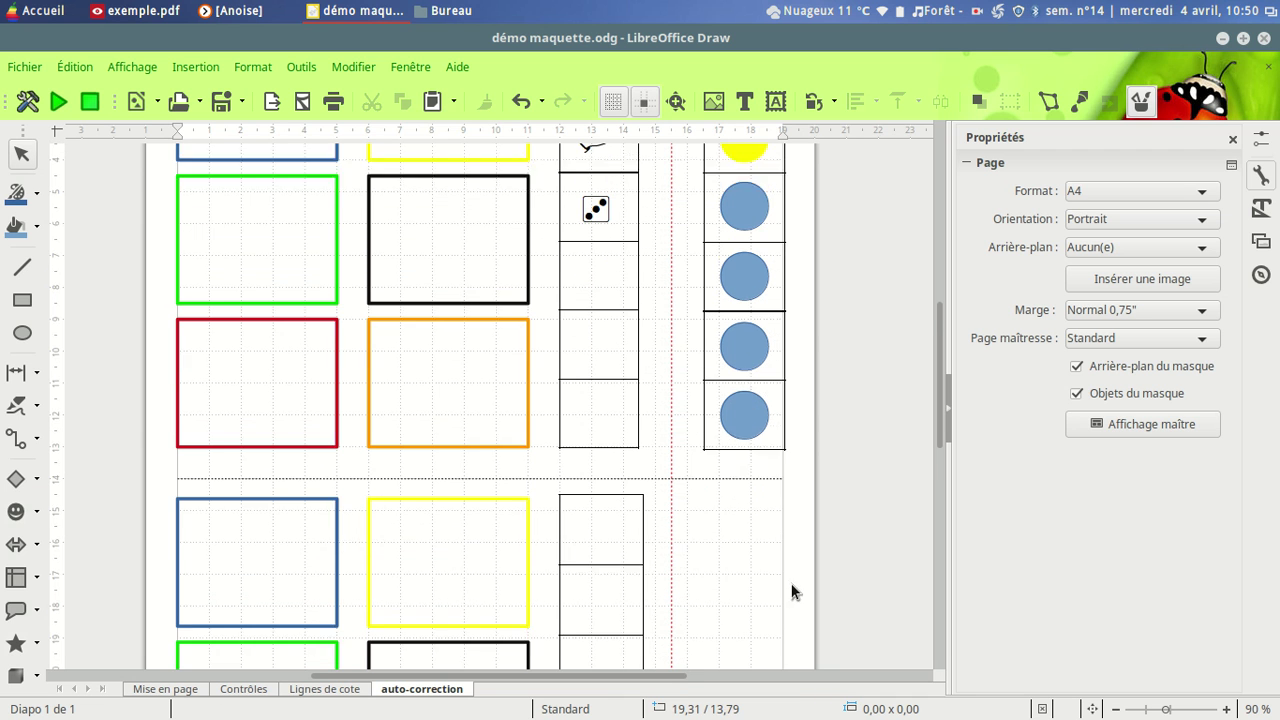
{"action": "scroll", "coordinate": [791, 592], "scroll_direction": "down", "scroll_amount": 1}
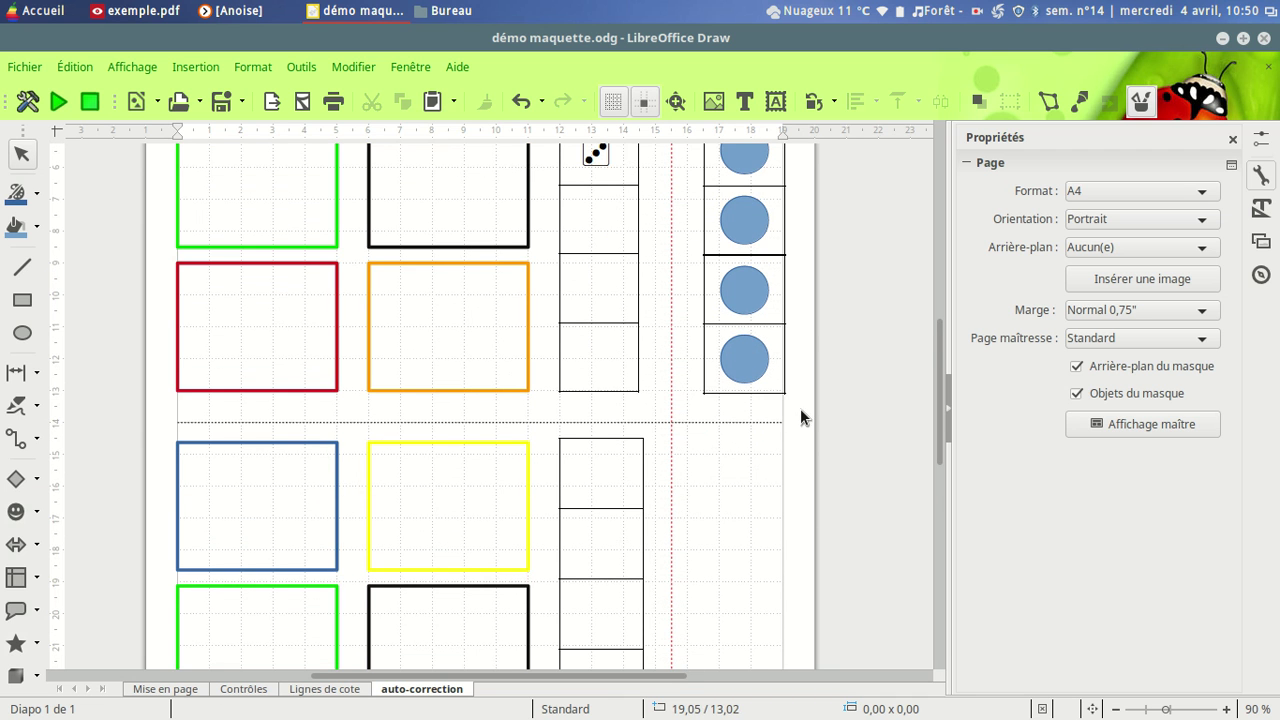
{"action": "scroll", "coordinate": [803, 415], "scroll_direction": "down", "scroll_amount": 2}
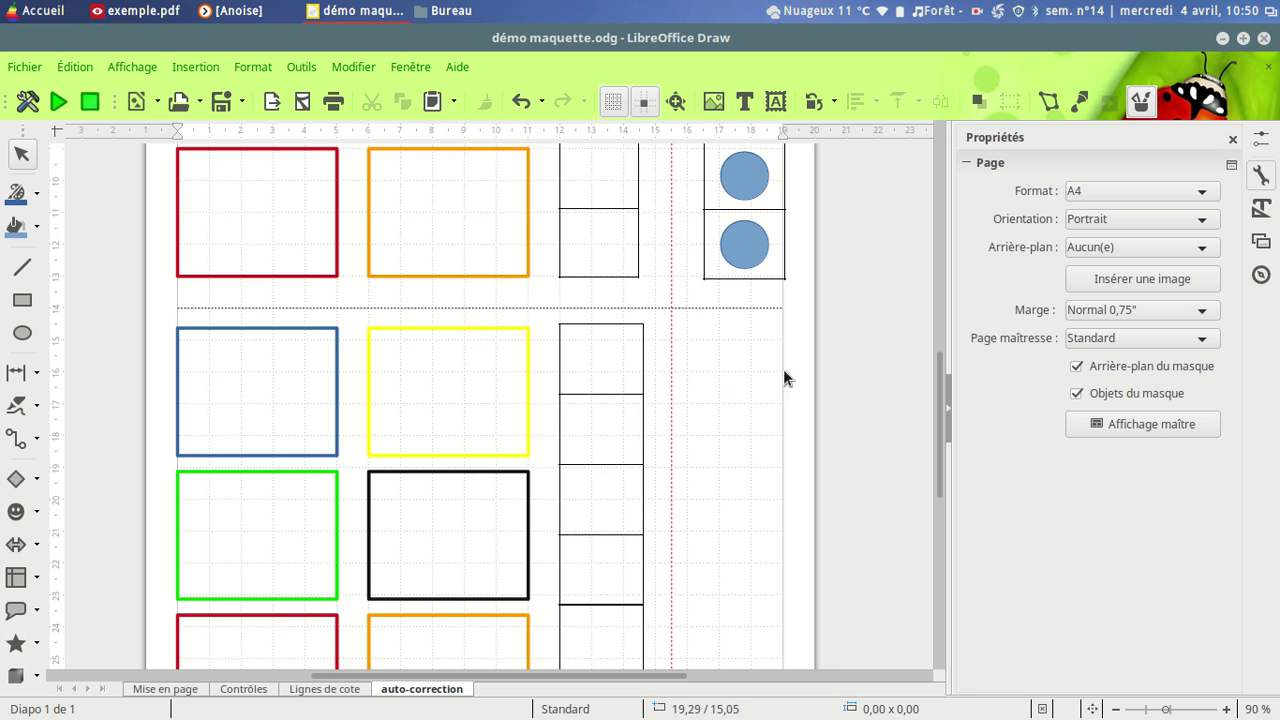
{"action": "scroll", "coordinate": [750, 631], "scroll_direction": "down", "scroll_amount": 3}
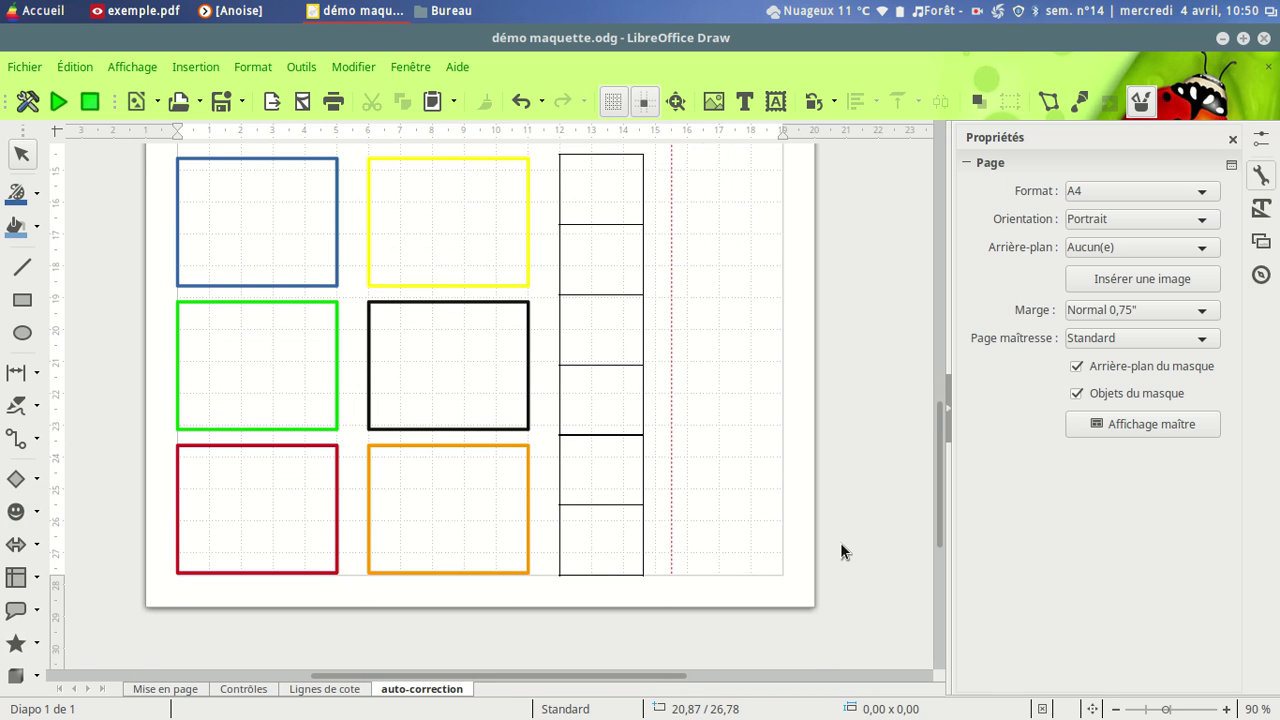
{"action": "scroll", "coordinate": [840, 543], "scroll_direction": "up", "scroll_amount": 9}
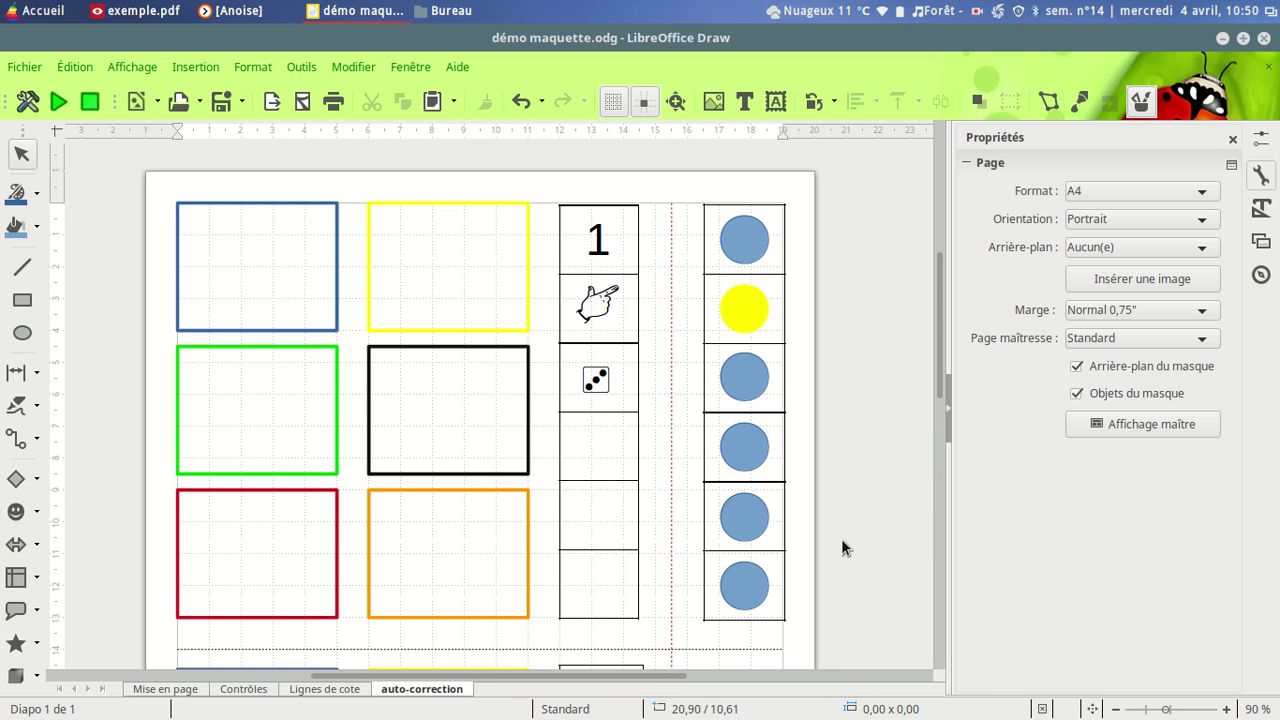